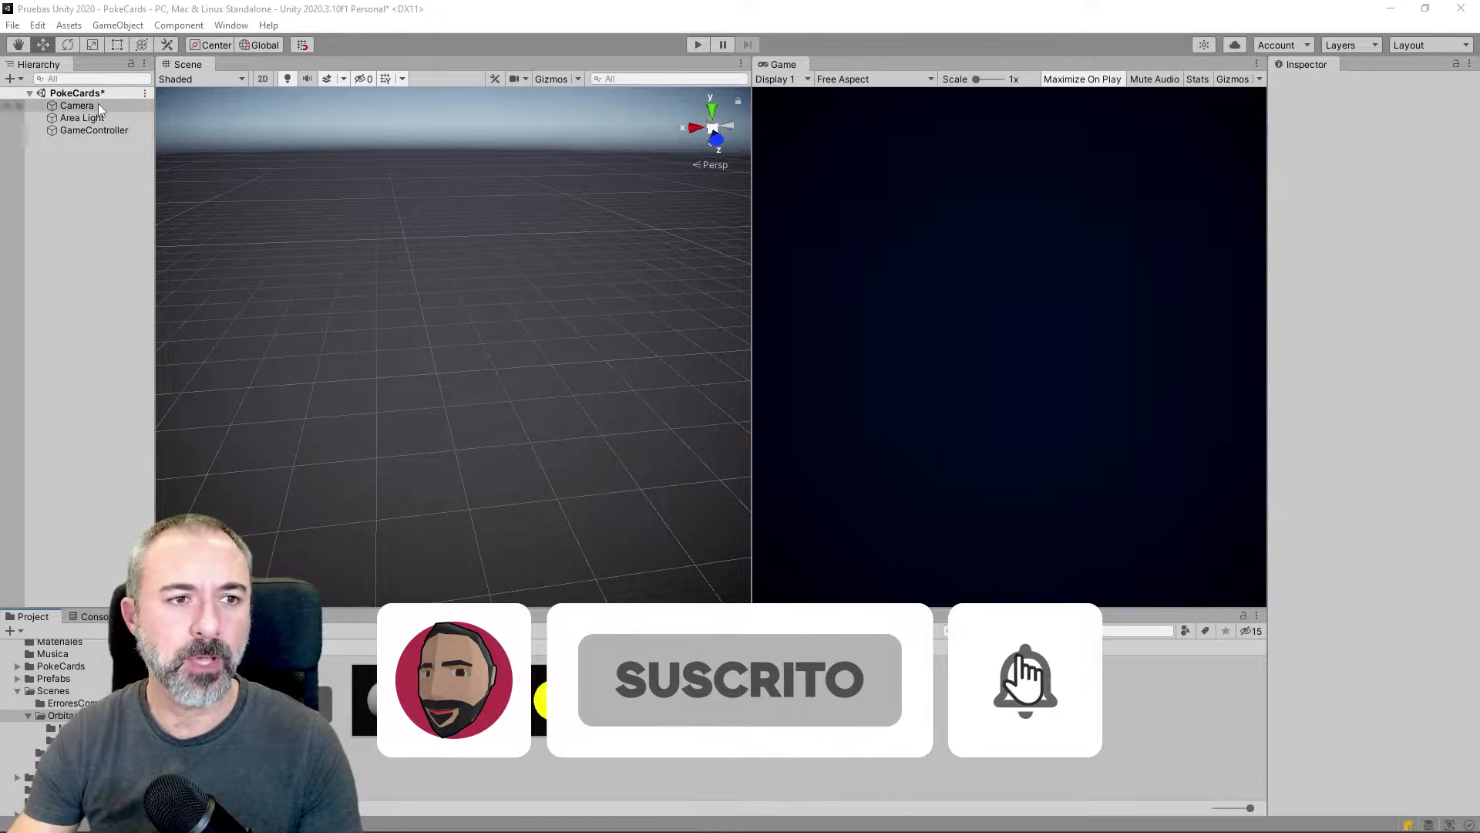
Select GameController in the Hierarchy to show its Transform in the Inspector
{"action": "left_click", "coordinate": [100, 131]}
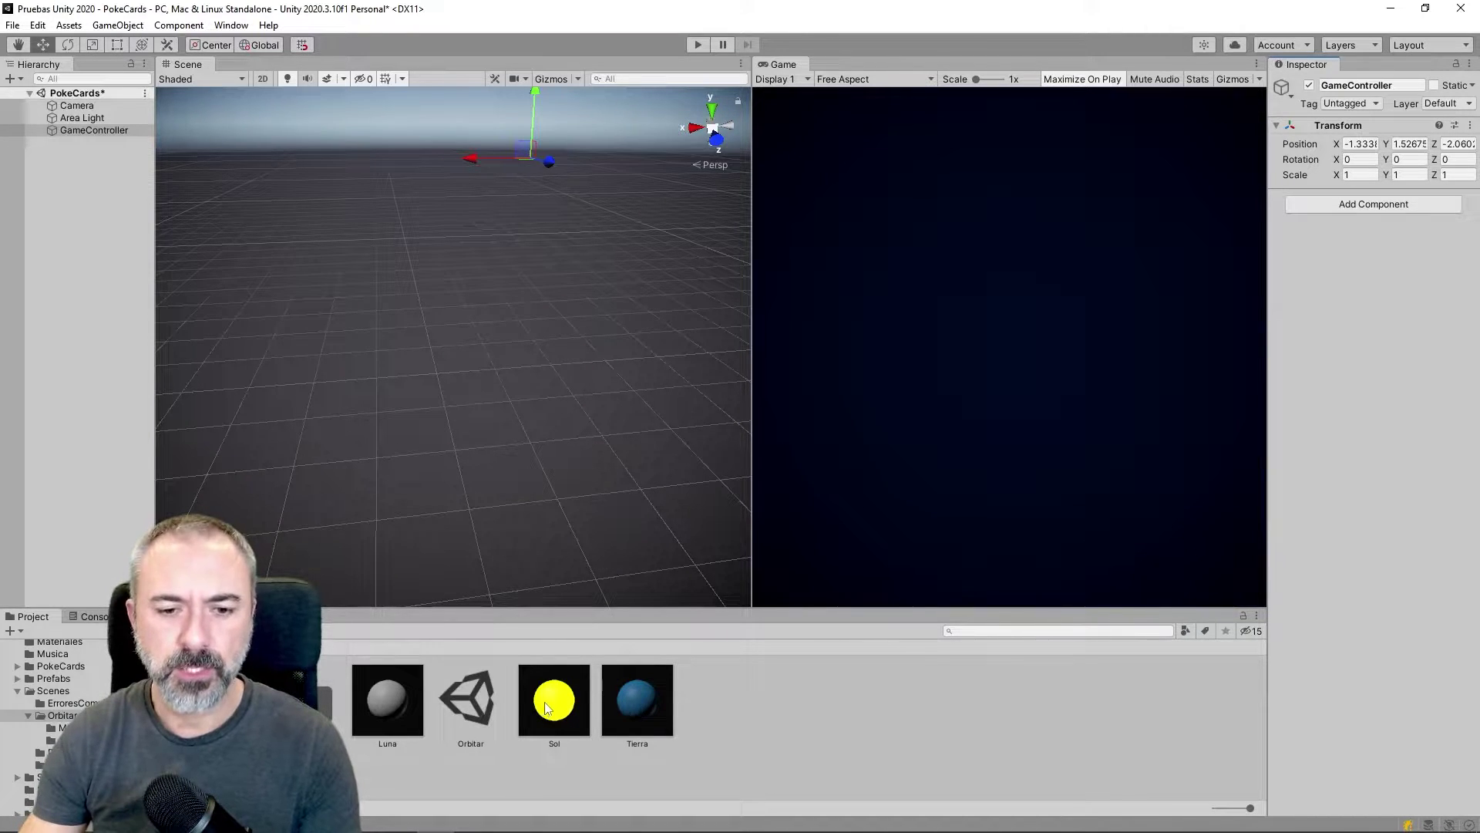
Place the Sol, Tierra and Luna spheres in the scene, all at position 0, 0, 0
{"action": "left_click_drag", "start_coordinate": [560, 717], "coordinate": [496, 474]}
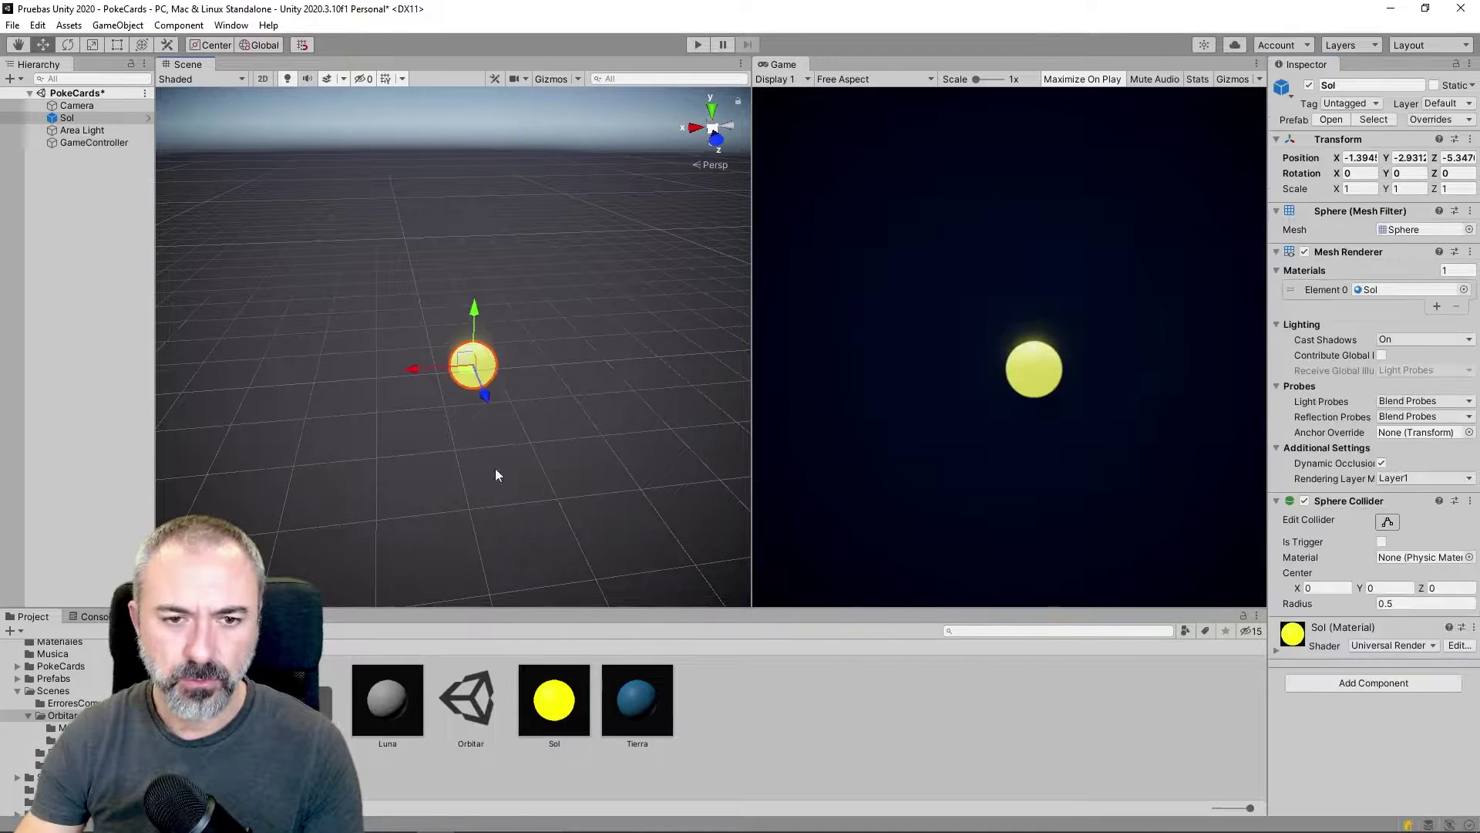
{"action": "left_click_drag", "start_coordinate": [556, 428], "coordinate": [519, 368]}
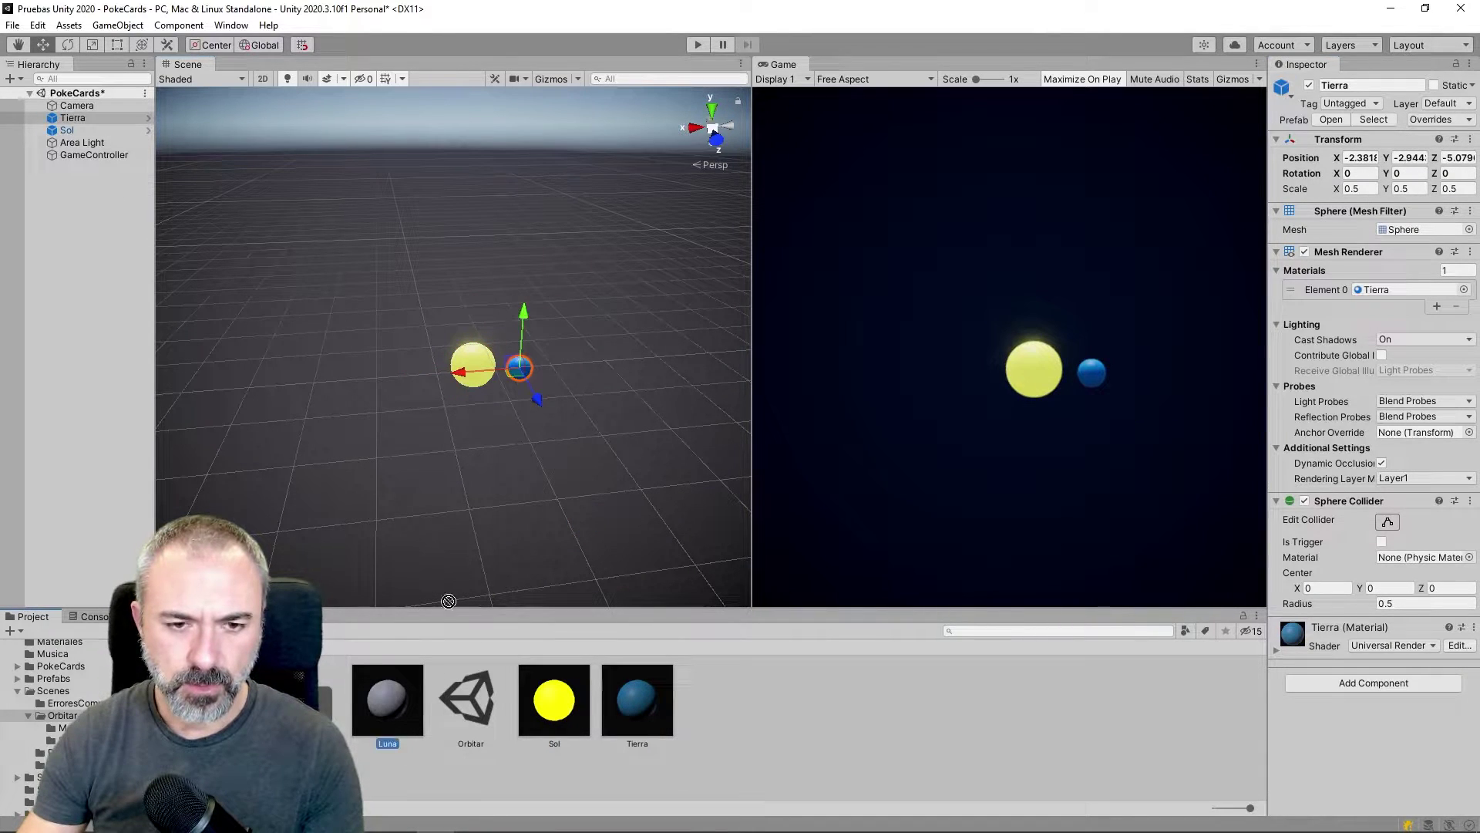
{"action": "left_click_drag", "start_coordinate": [448, 601], "coordinate": [562, 371]}
{"action": "left_click_drag", "start_coordinate": [407, 294], "coordinate": [613, 418]}
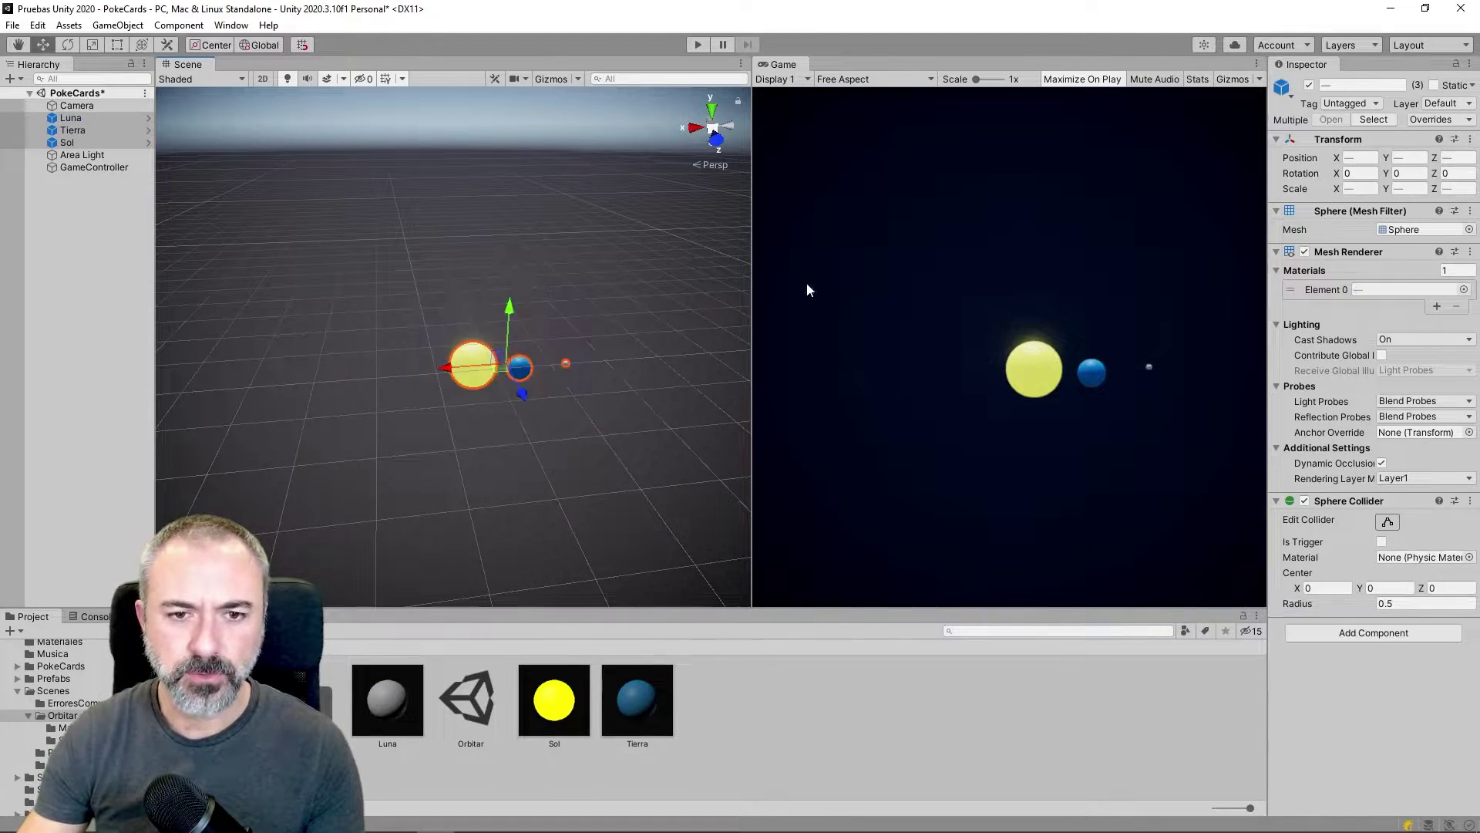
{"action": "left_click", "coordinate": [1359, 157]}
{"action": "type", "text": "00"}
{"action": "key", "text": "Tab"}
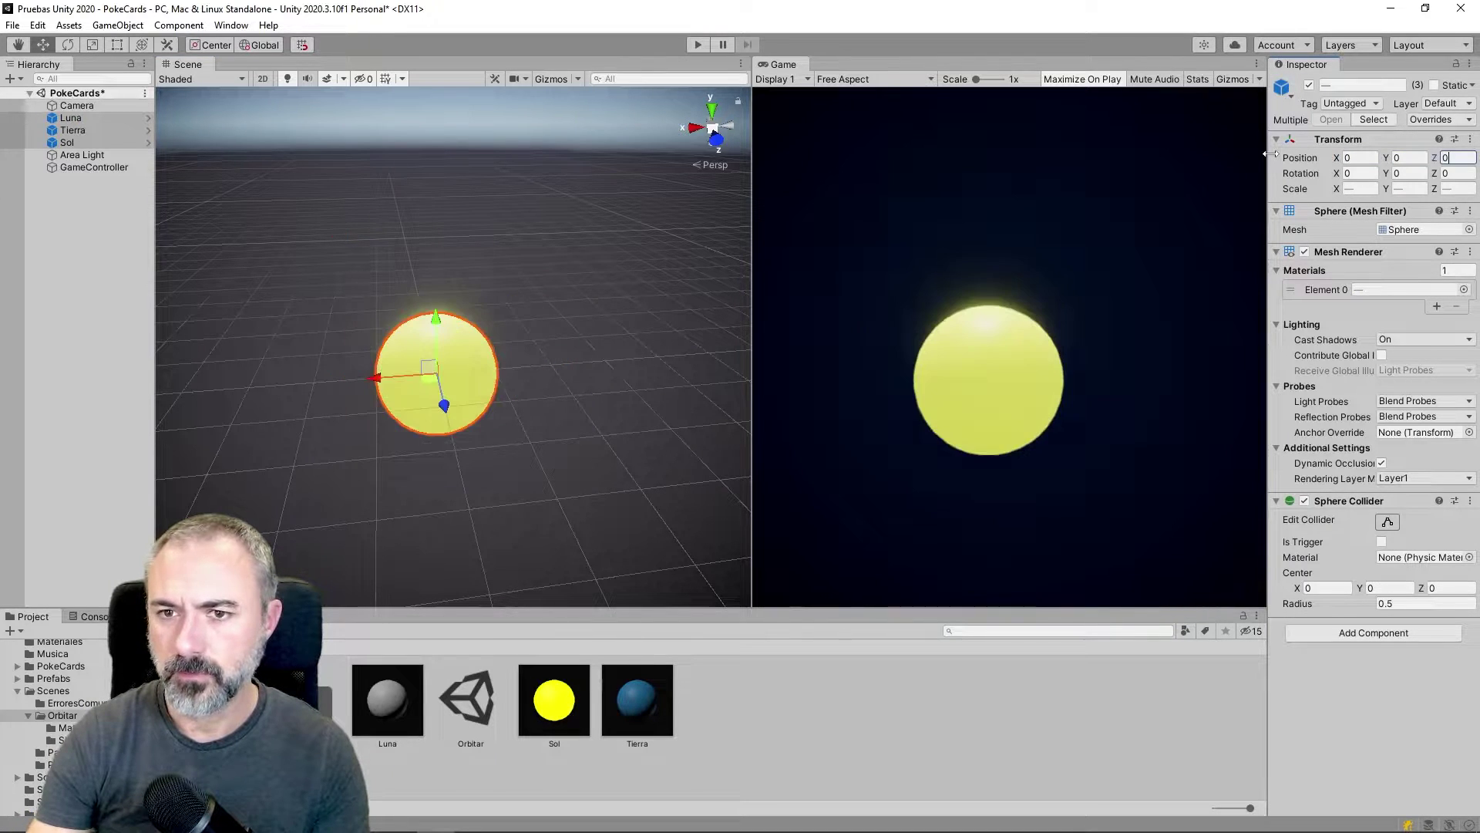
{"action": "type", "text": "0"}
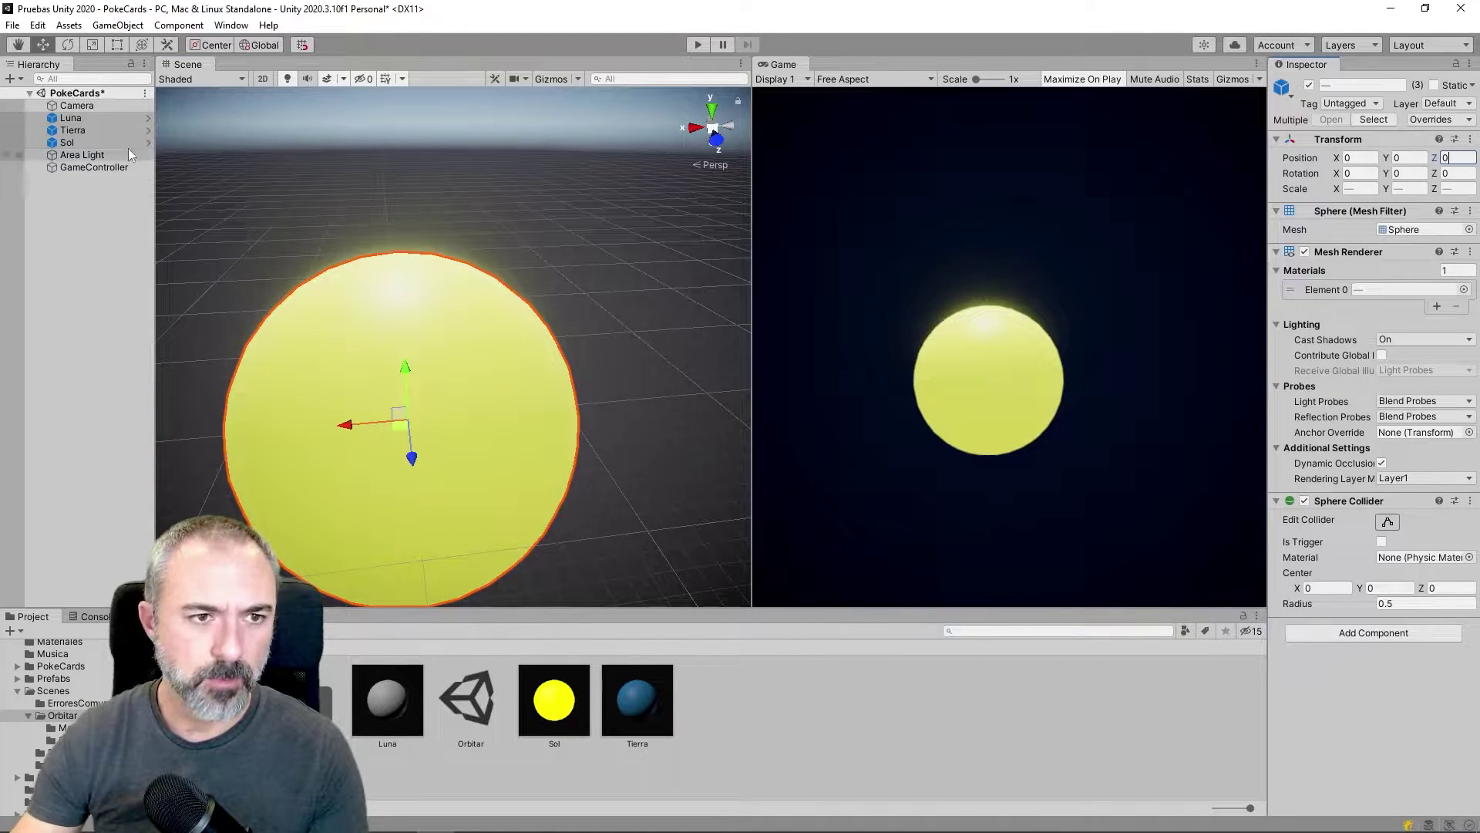
Move Tierra to X -0.925 and Luna to X -1.43 beside Sol
{"action": "left_click", "coordinate": [87, 130]}
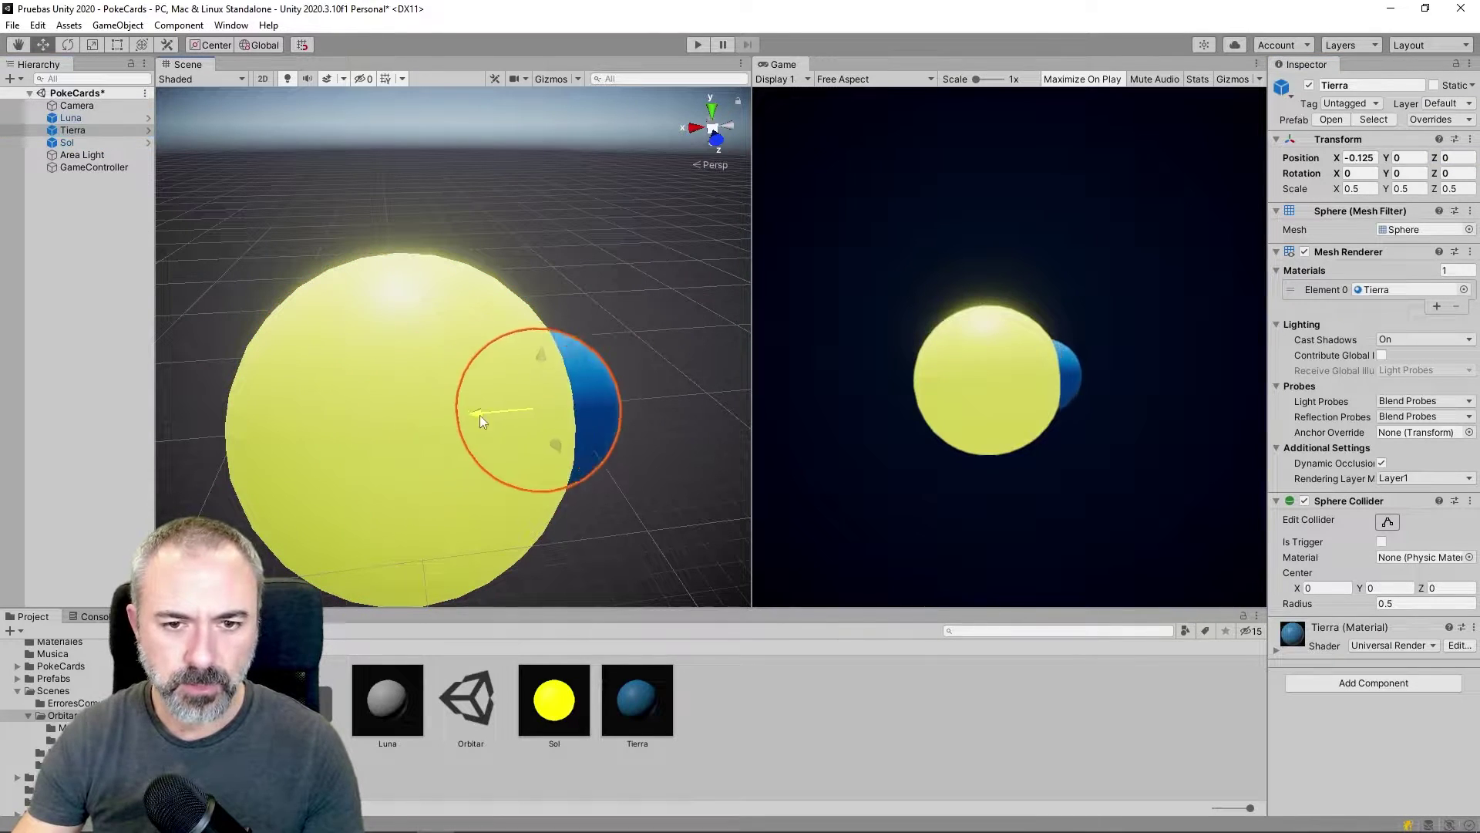
{"action": "left_click_drag", "start_coordinate": [337, 435], "coordinate": [609, 397]}
{"action": "scroll", "coordinate": [462, 416], "scroll_direction": "down", "scroll_amount": 3}
{"action": "left_click", "coordinate": [109, 118]}
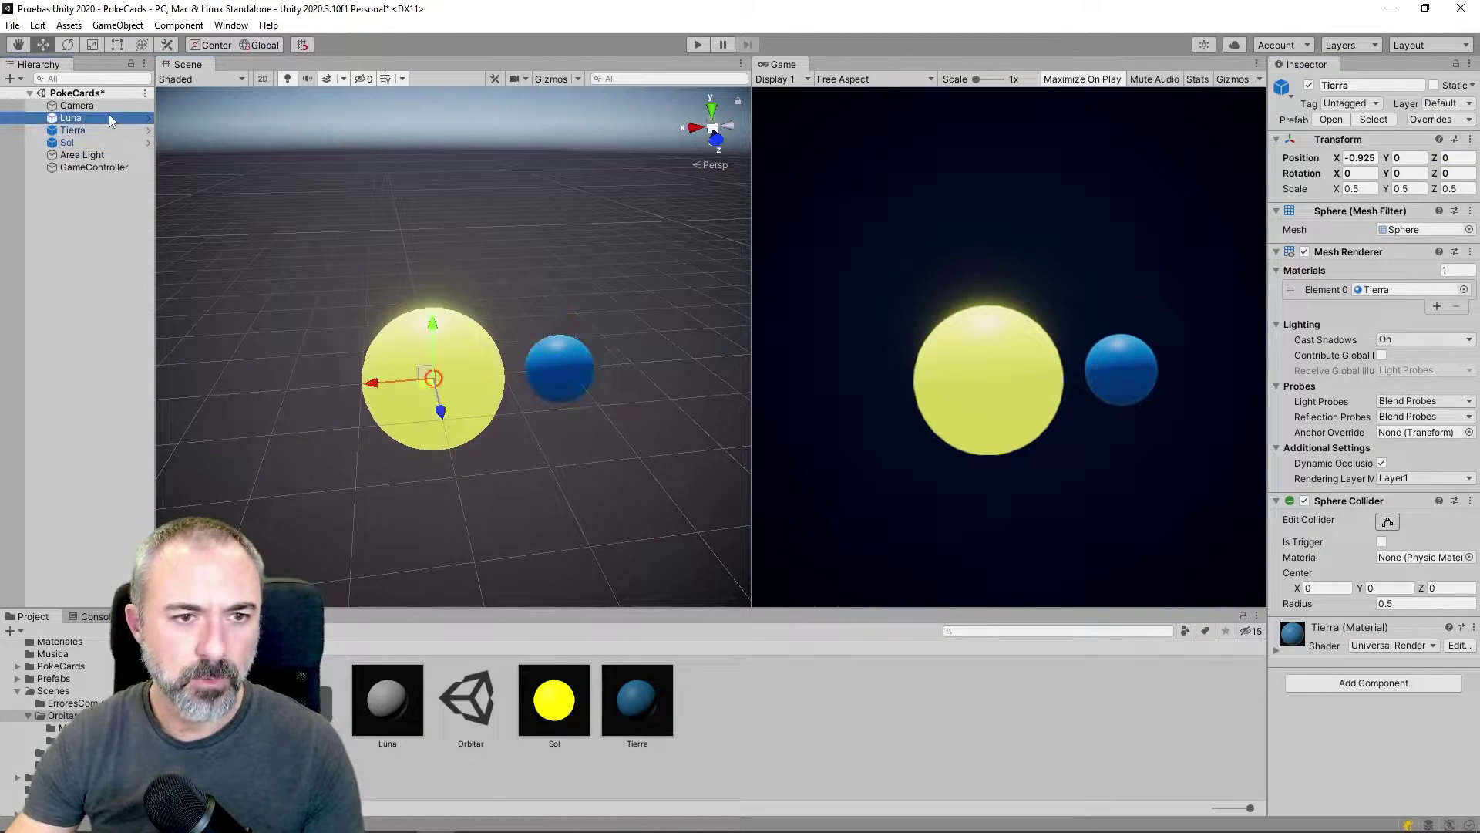
{"action": "left_click_drag", "start_coordinate": [371, 384], "coordinate": [389, 388]}
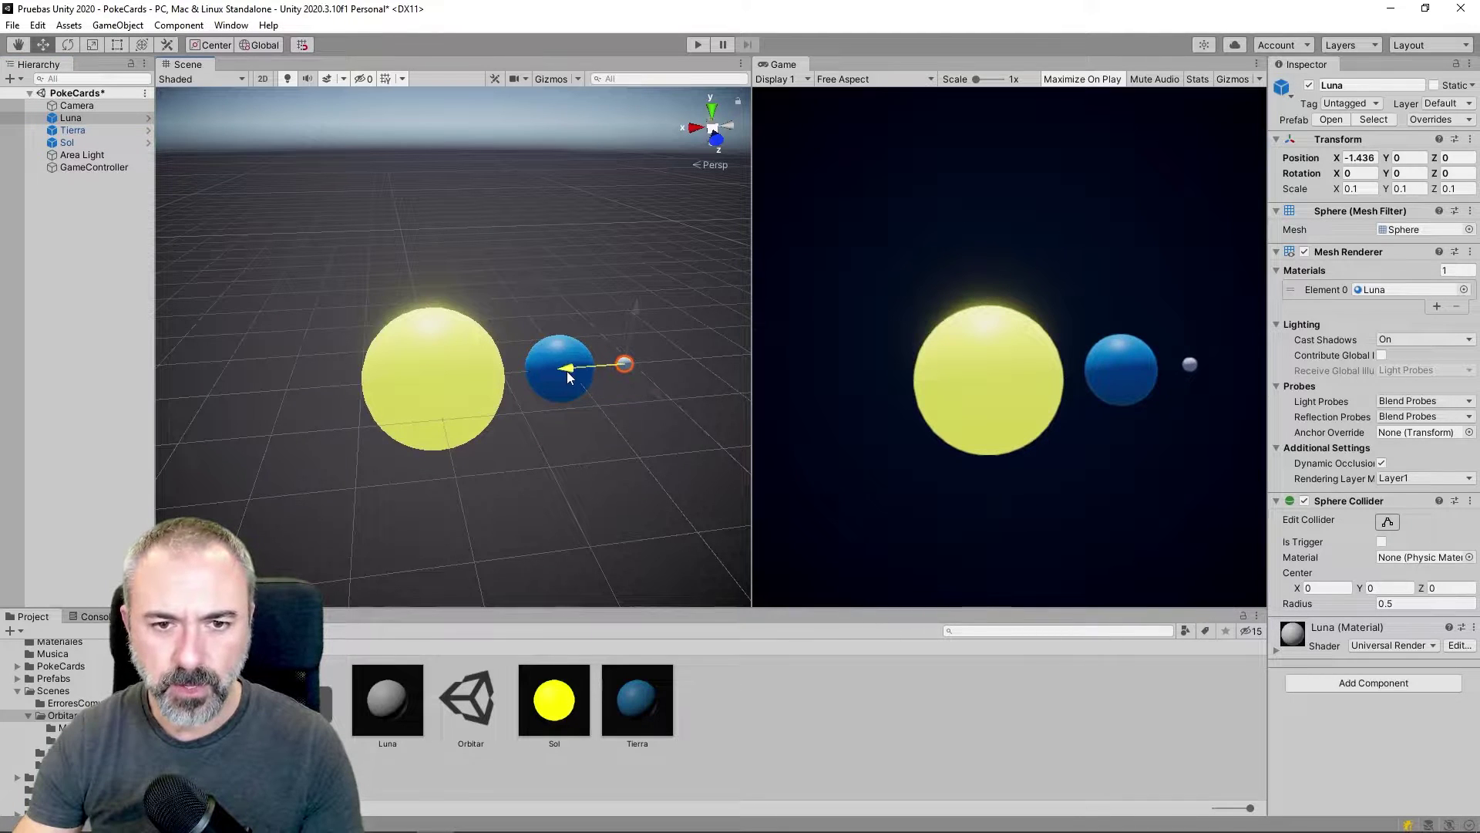
{"action": "scroll", "coordinate": [552, 414], "scroll_direction": "up", "scroll_amount": 1}
{"action": "scroll", "coordinate": [588, 459], "scroll_direction": "up", "scroll_amount": 2}
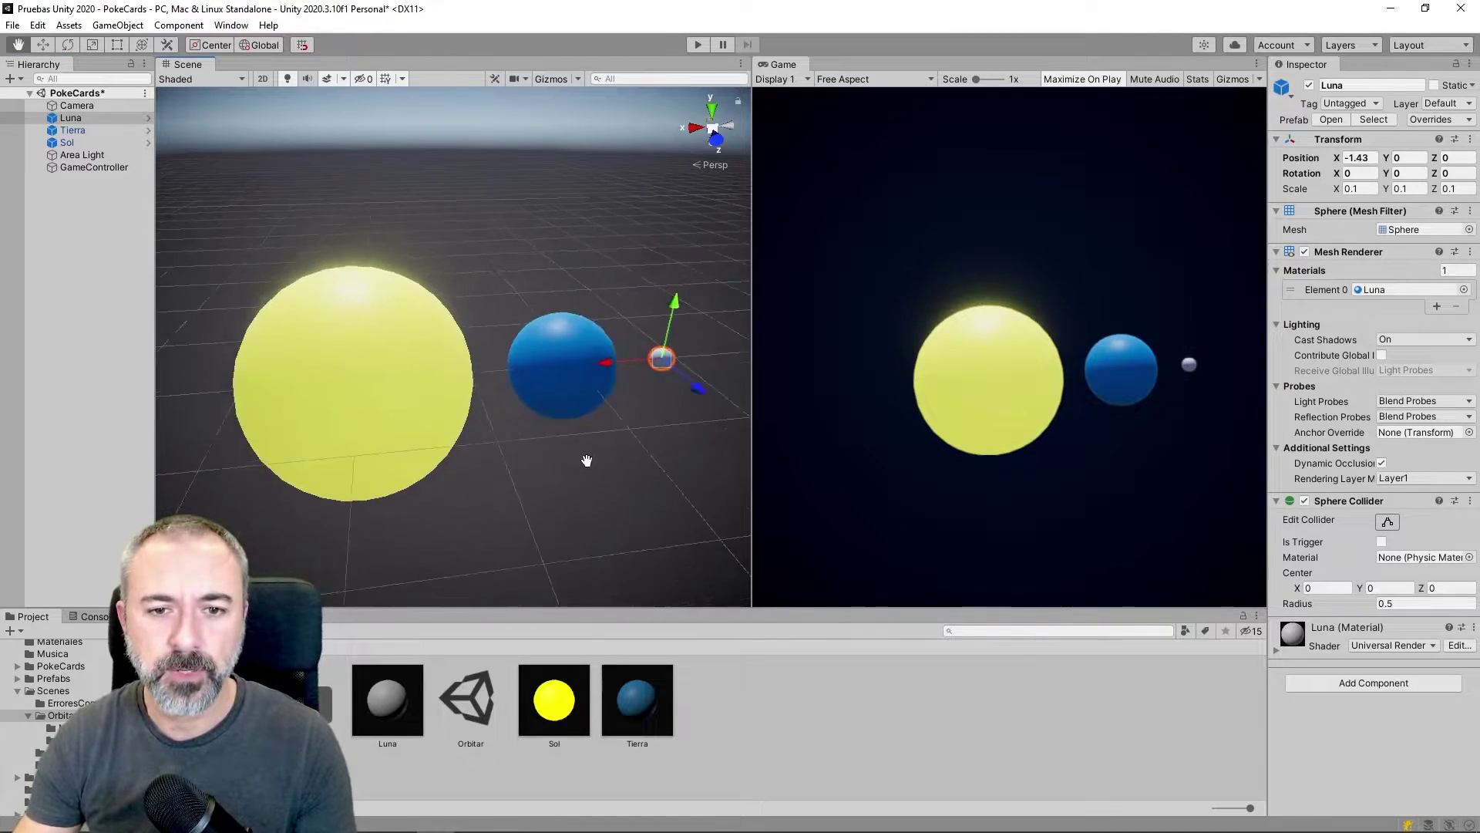
{"action": "scroll", "coordinate": [595, 461], "scroll_direction": "up", "scroll_amount": 1}
{"action": "scroll", "coordinate": [595, 462], "scroll_direction": "down", "scroll_amount": 2}
{"action": "scroll", "coordinate": [531, 432], "scroll_direction": "down", "scroll_amount": 1}
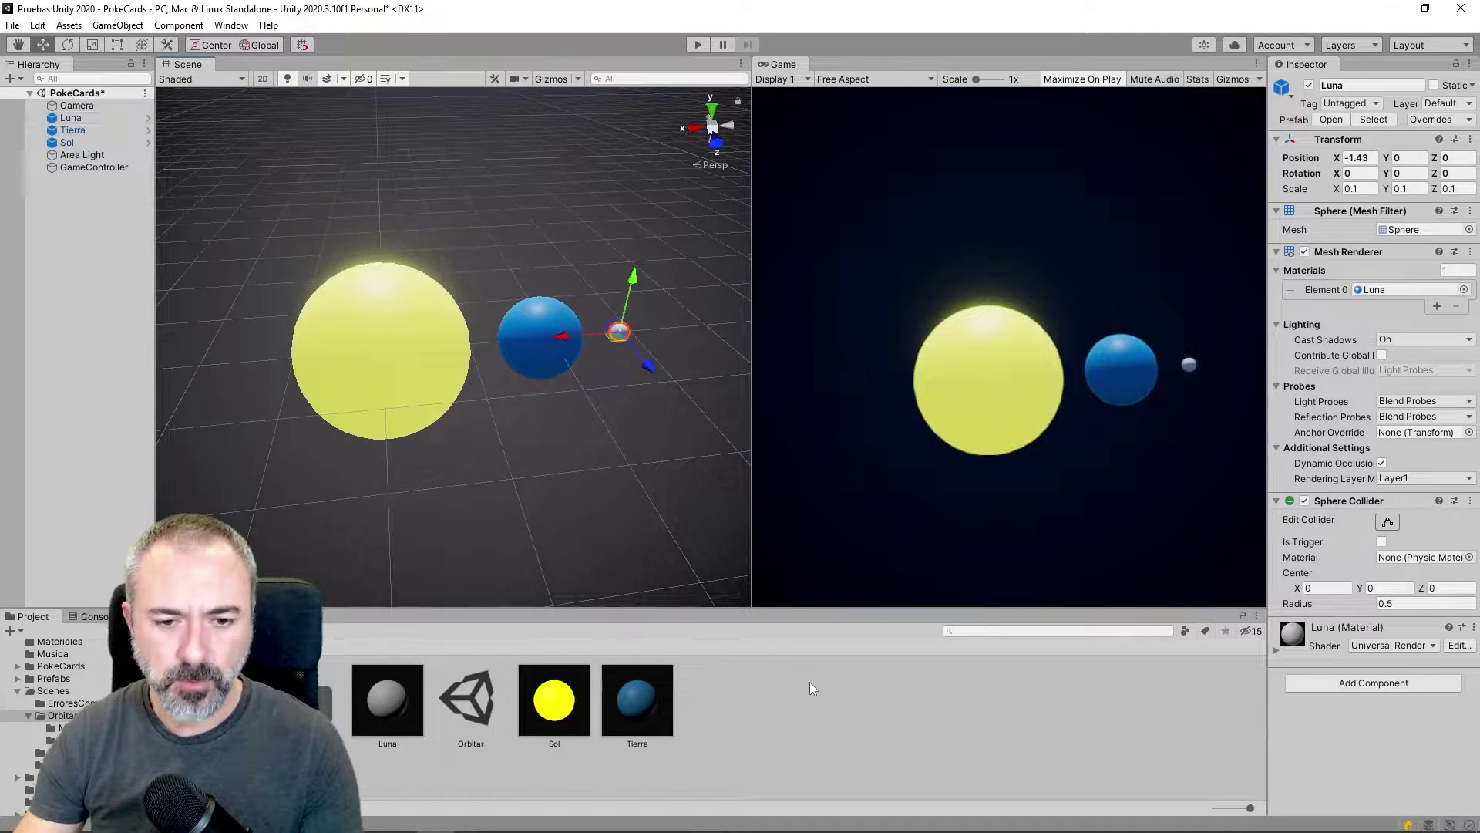
Create the Orbita C# script in the Orbitar folder and open it in Visual Studio
{"action": "right_click", "coordinate": [765, 681]}
{"action": "mouse_move", "coordinate": [842, 284]}
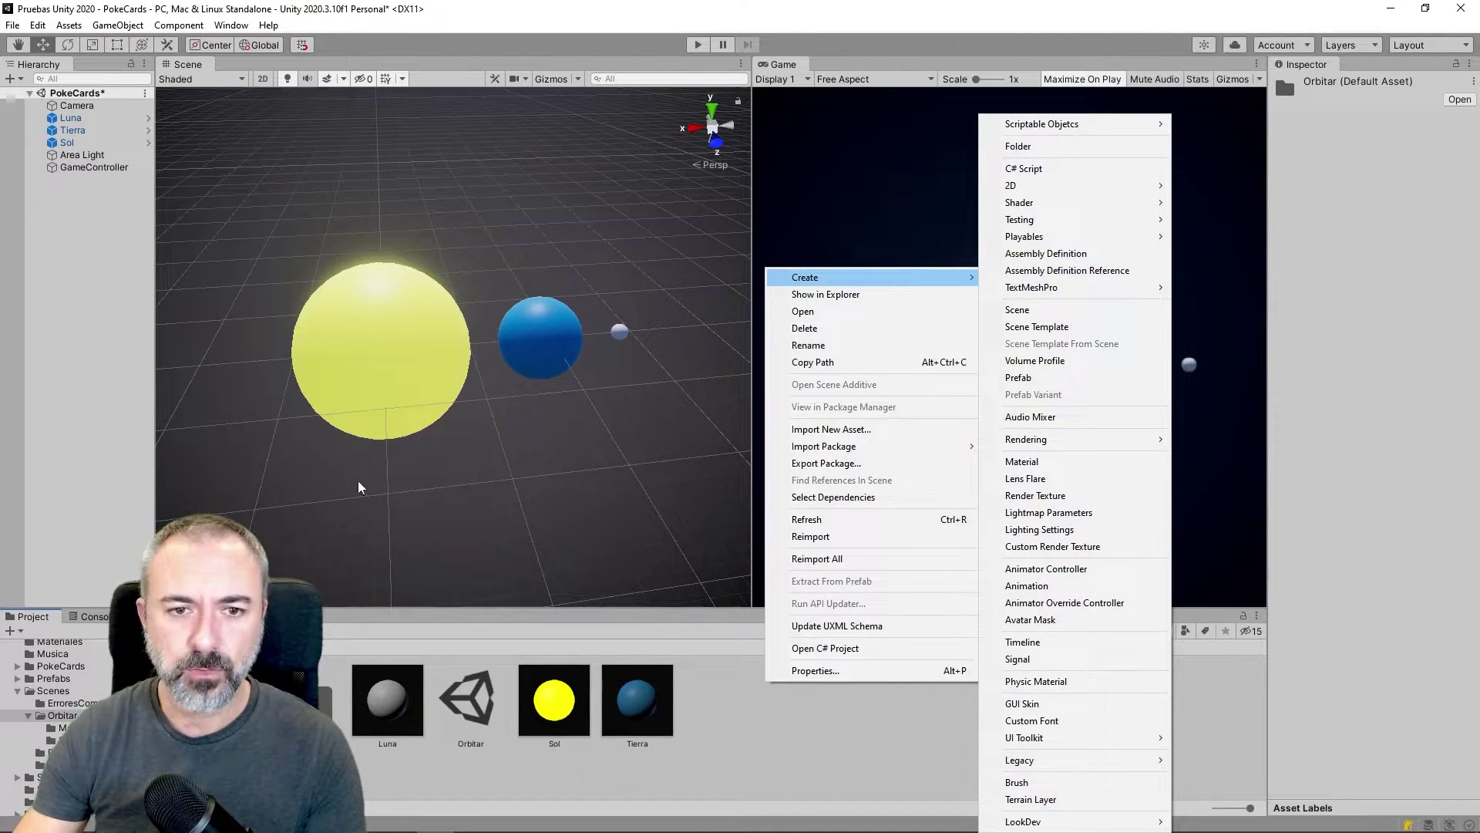
{"action": "left_click", "coordinate": [1018, 202]}
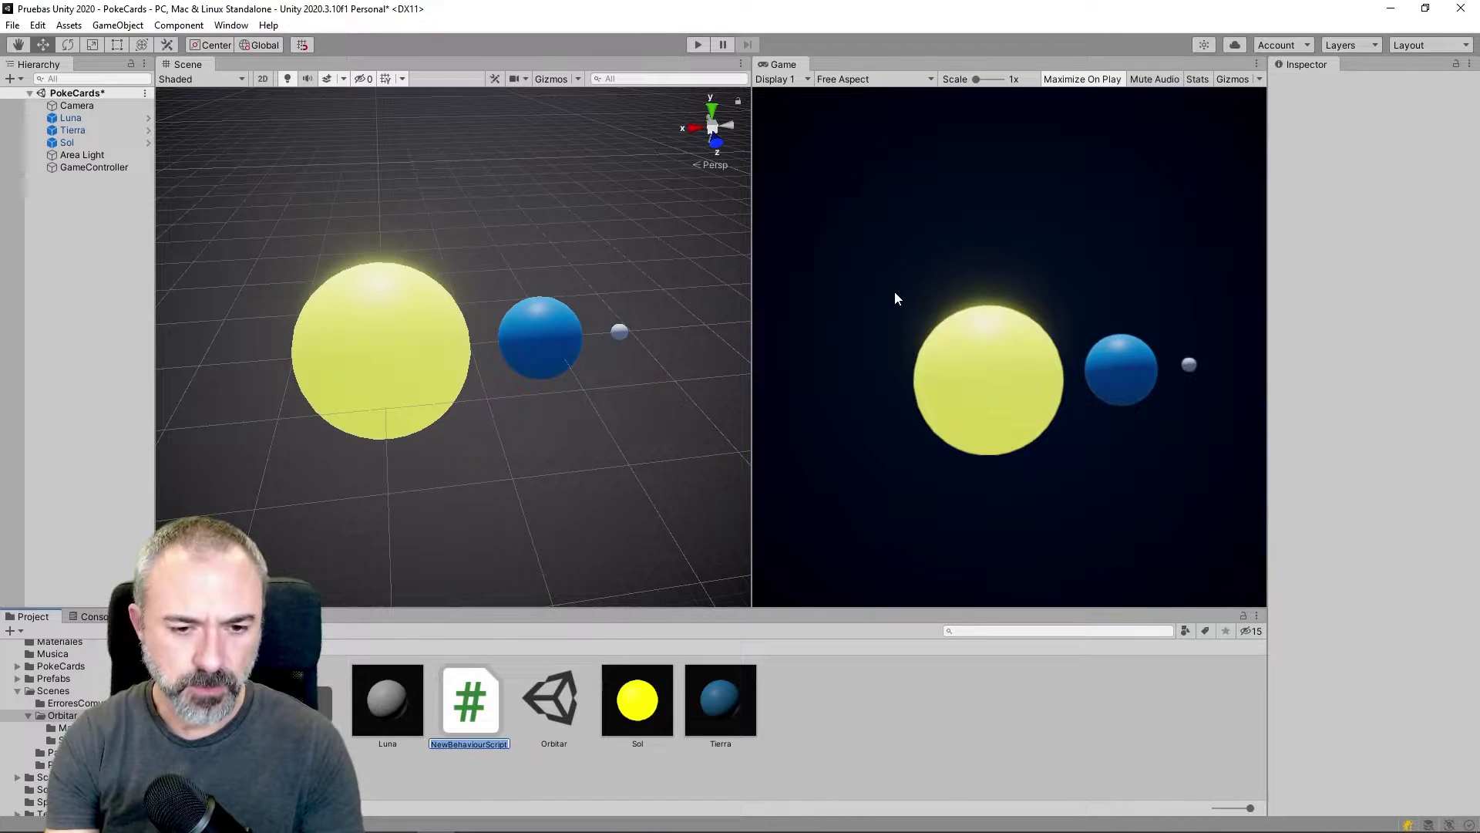
{"action": "type", "text": "Orbita"}
{"action": "key", "text": "Return"}
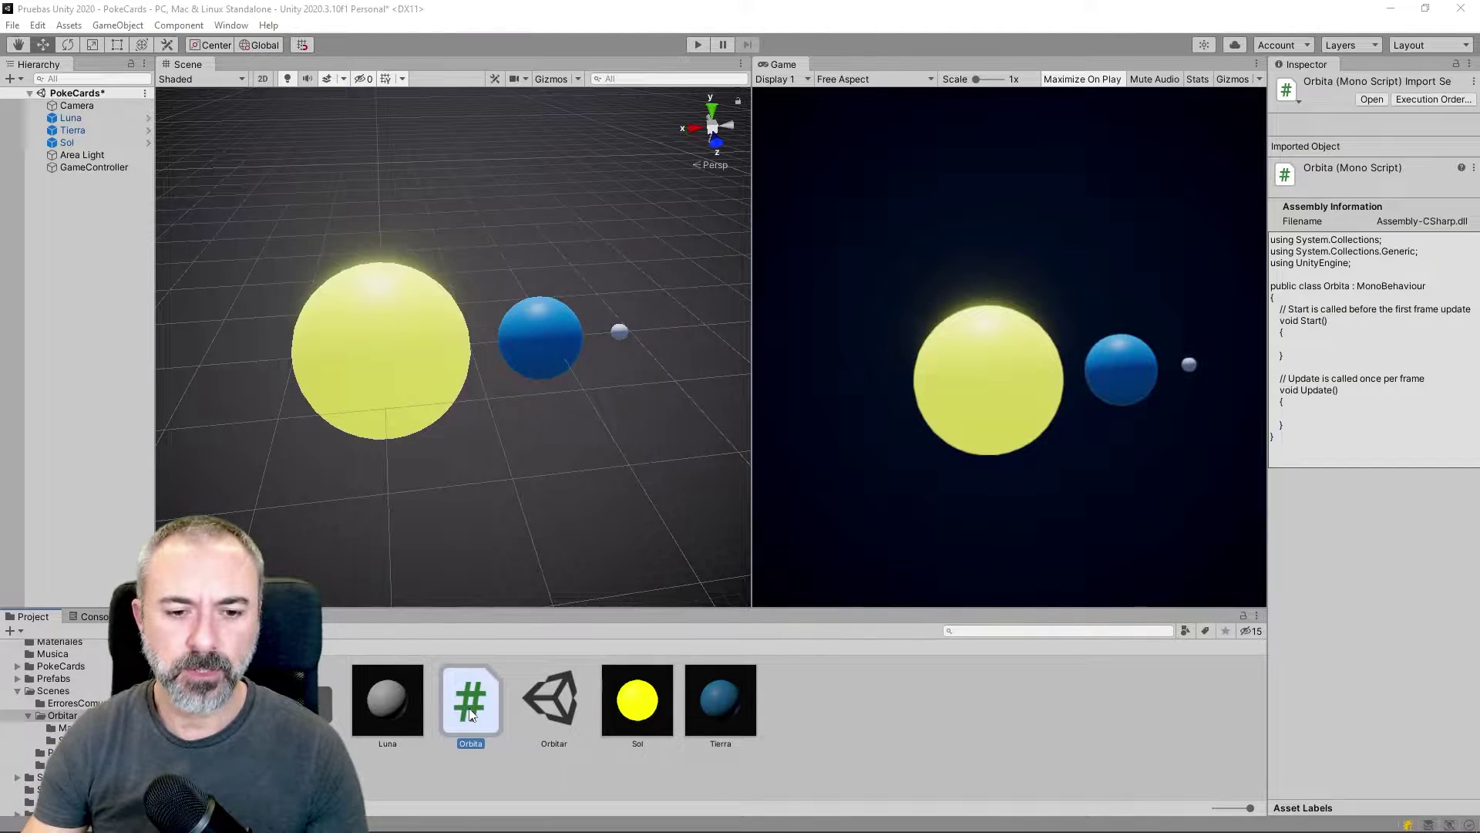
{"action": "double_click", "coordinate": [470, 714]}
{"action": "left_click_drag", "start_coordinate": [203, 522], "coordinate": [203, 257]}
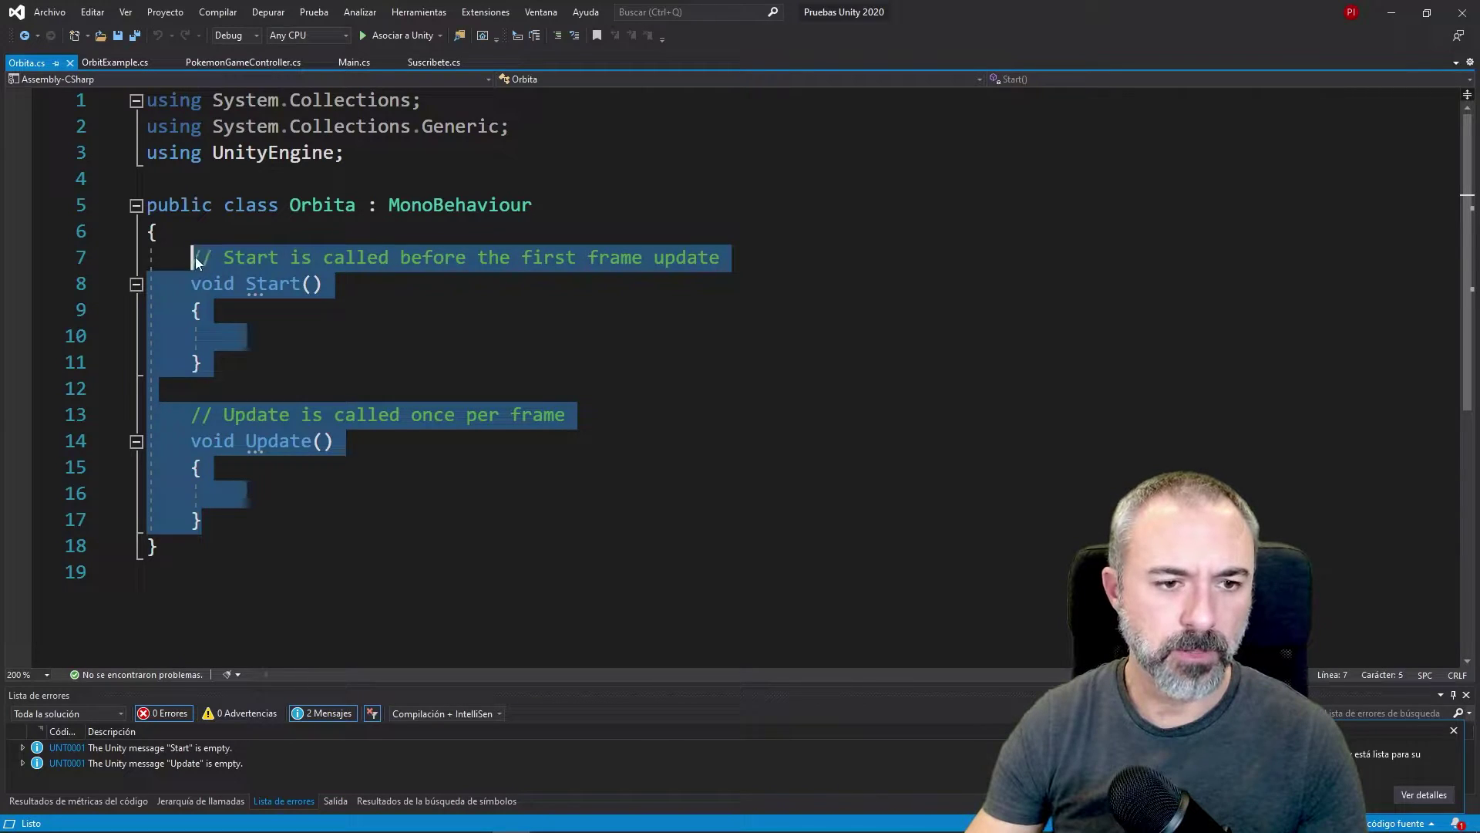
Replace the Start template method with a public Transform sol field
{"action": "left_click", "coordinate": [203, 362]}
{"action": "left_click_drag", "start_coordinate": [565, 415], "coordinate": [215, 256]}
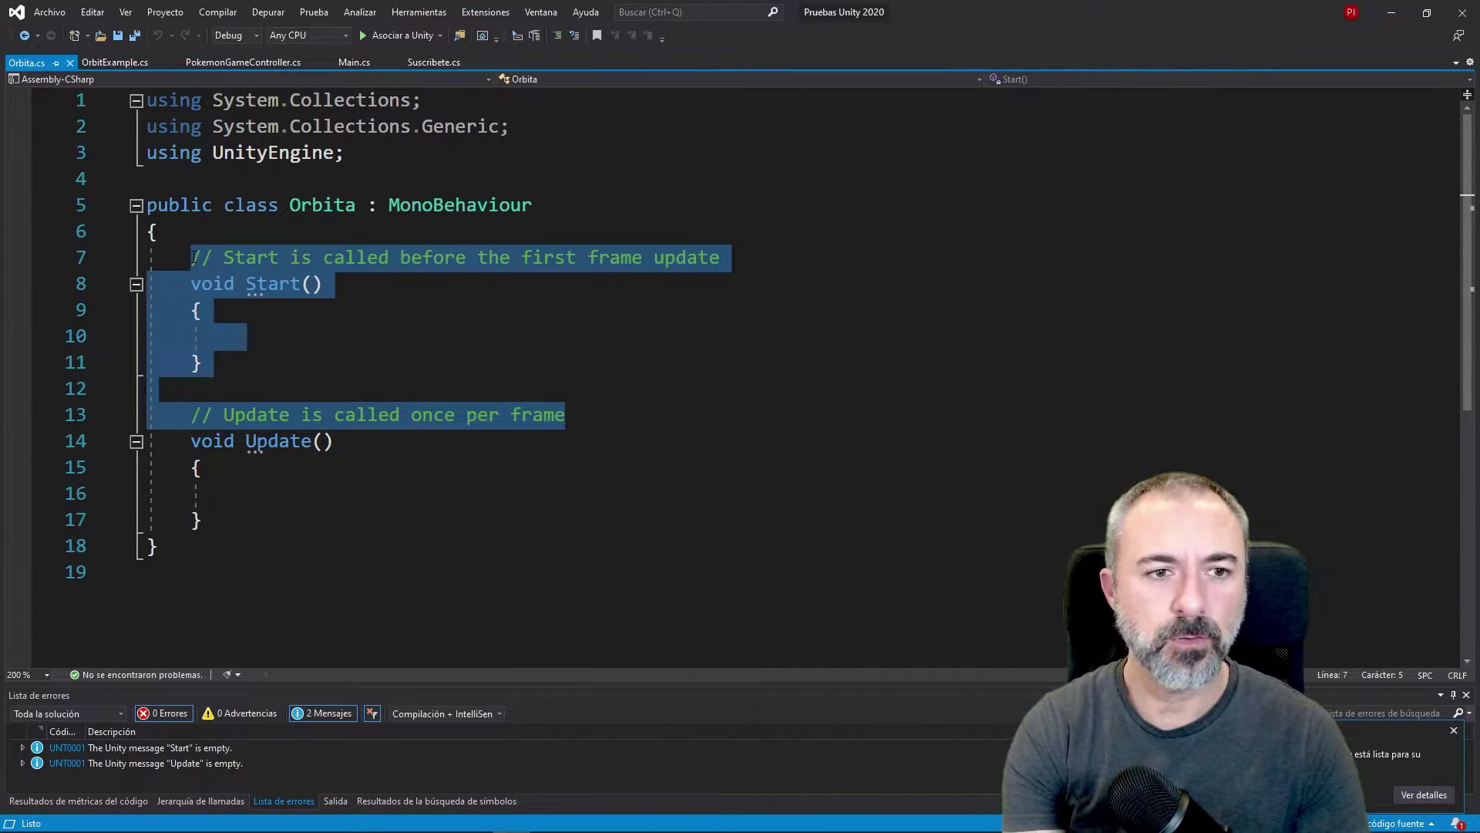
{"action": "type", "text": "publi"}
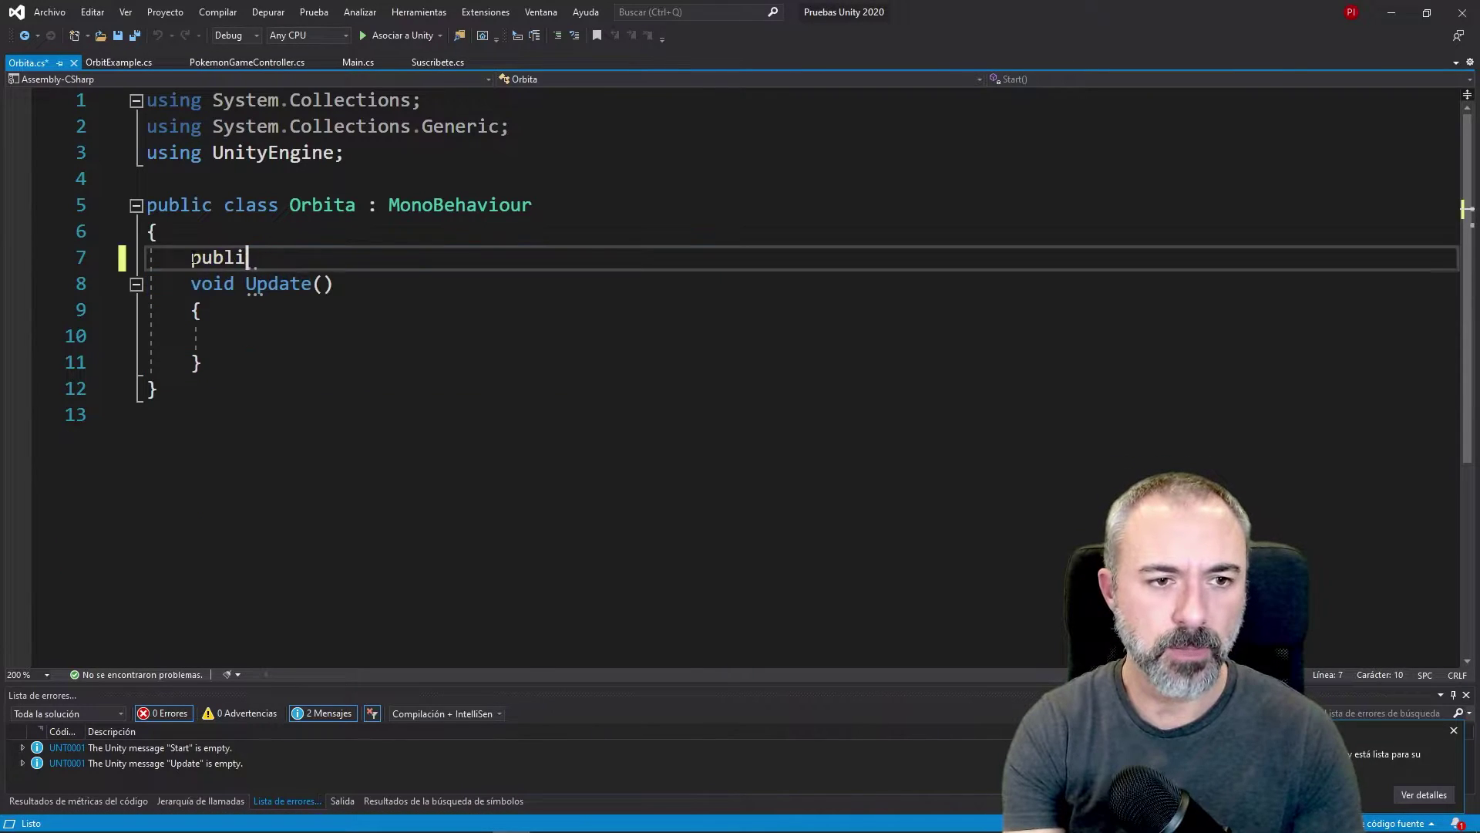
{"action": "type", "text": "c"}
{"action": "key", "text": "Escape"}
{"action": "key", "text": "Return"}
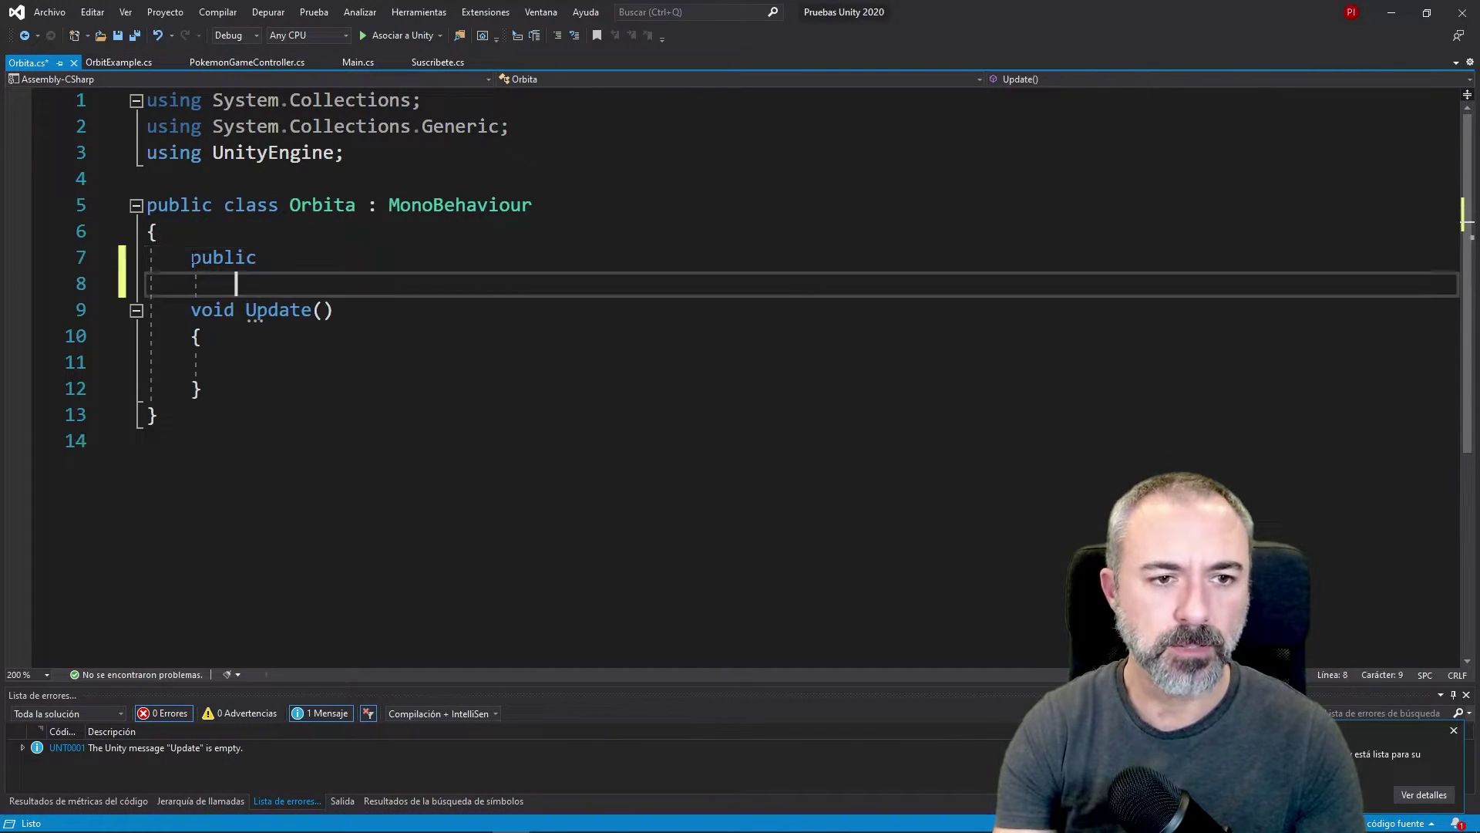
{"action": "key", "text": "Up"}
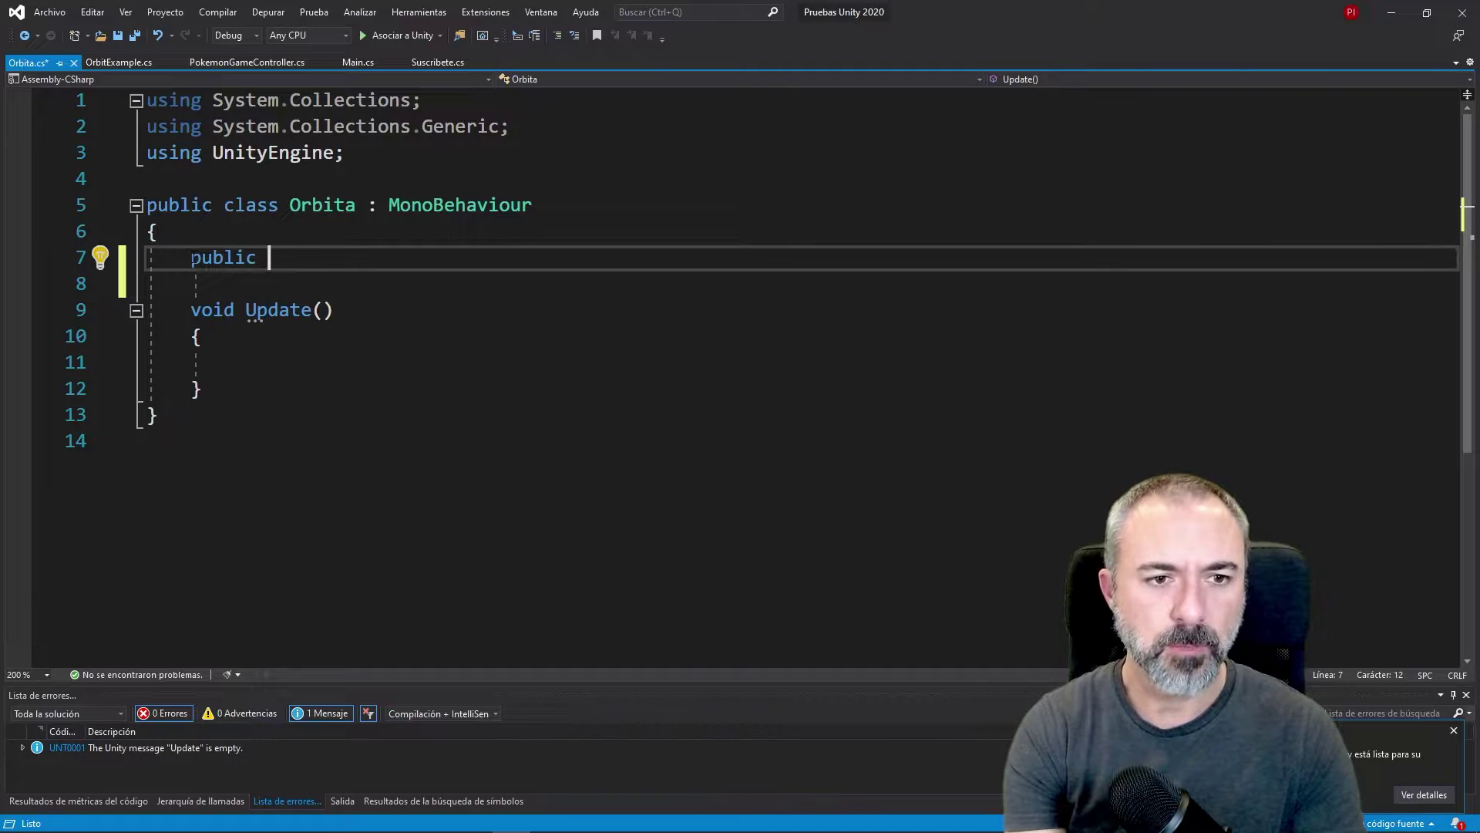
{"action": "type", "text": "tra"}
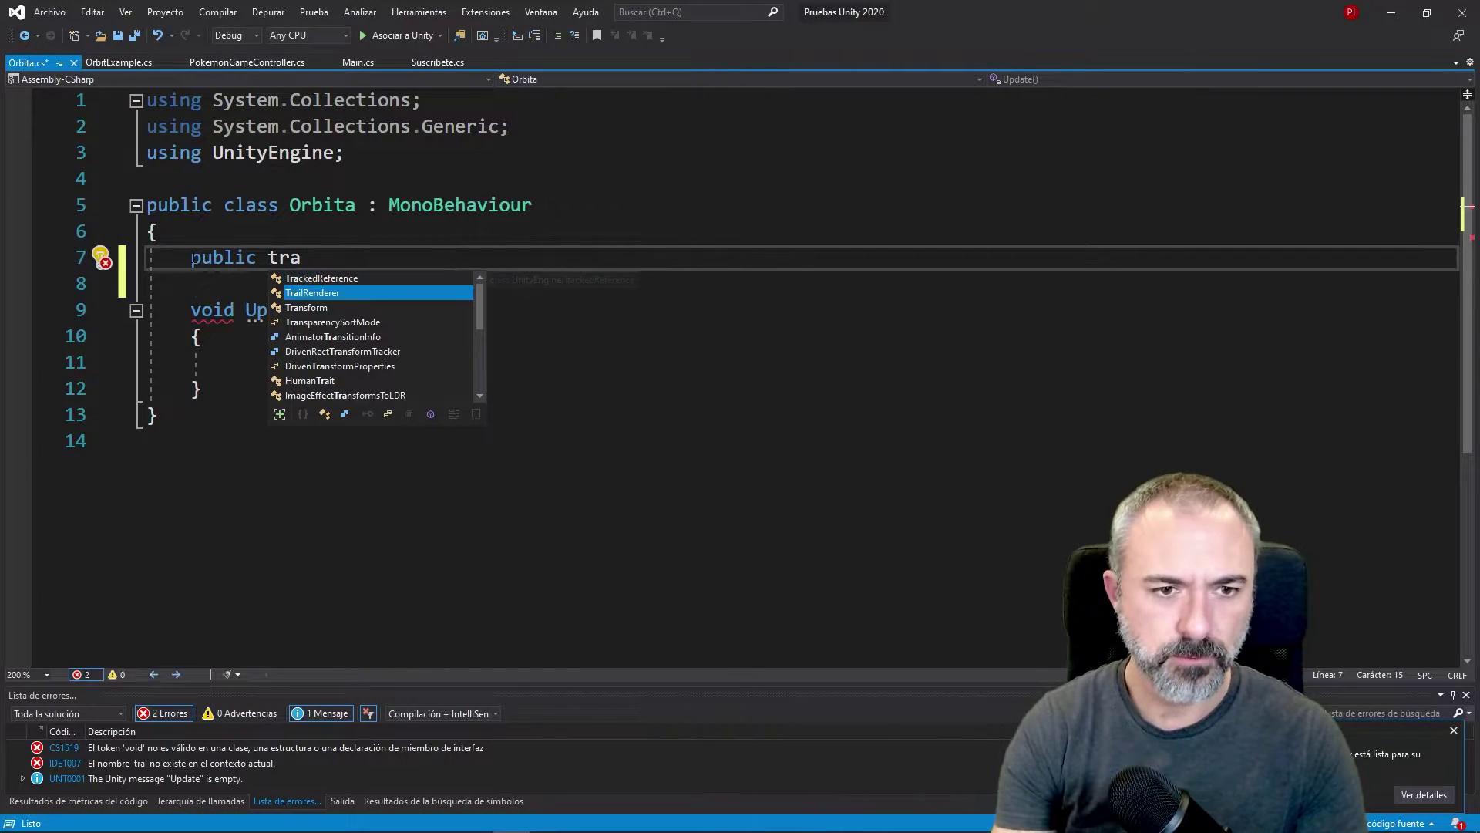
{"action": "type", "text": "n "}
{"action": "type", "text": ";"}
{"action": "key", "text": "Return"}
Add public Transform tierra and luna fields and a public float velocidad, then save
{"action": "type", "text": "public"}
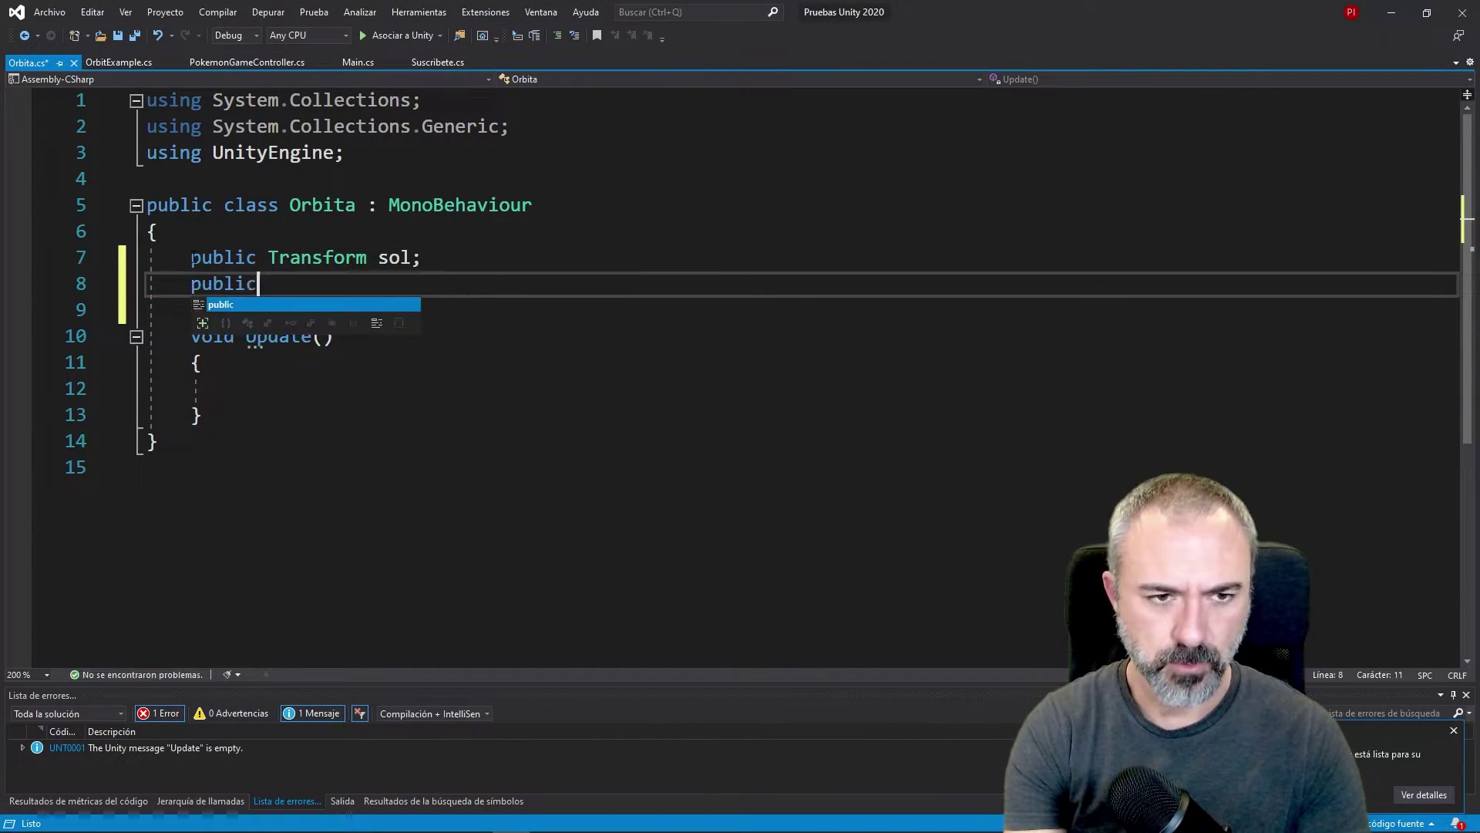
{"action": "type", "text": " Transform tierra;     public Transform luna;"}
{"action": "key", "text": "Return"}
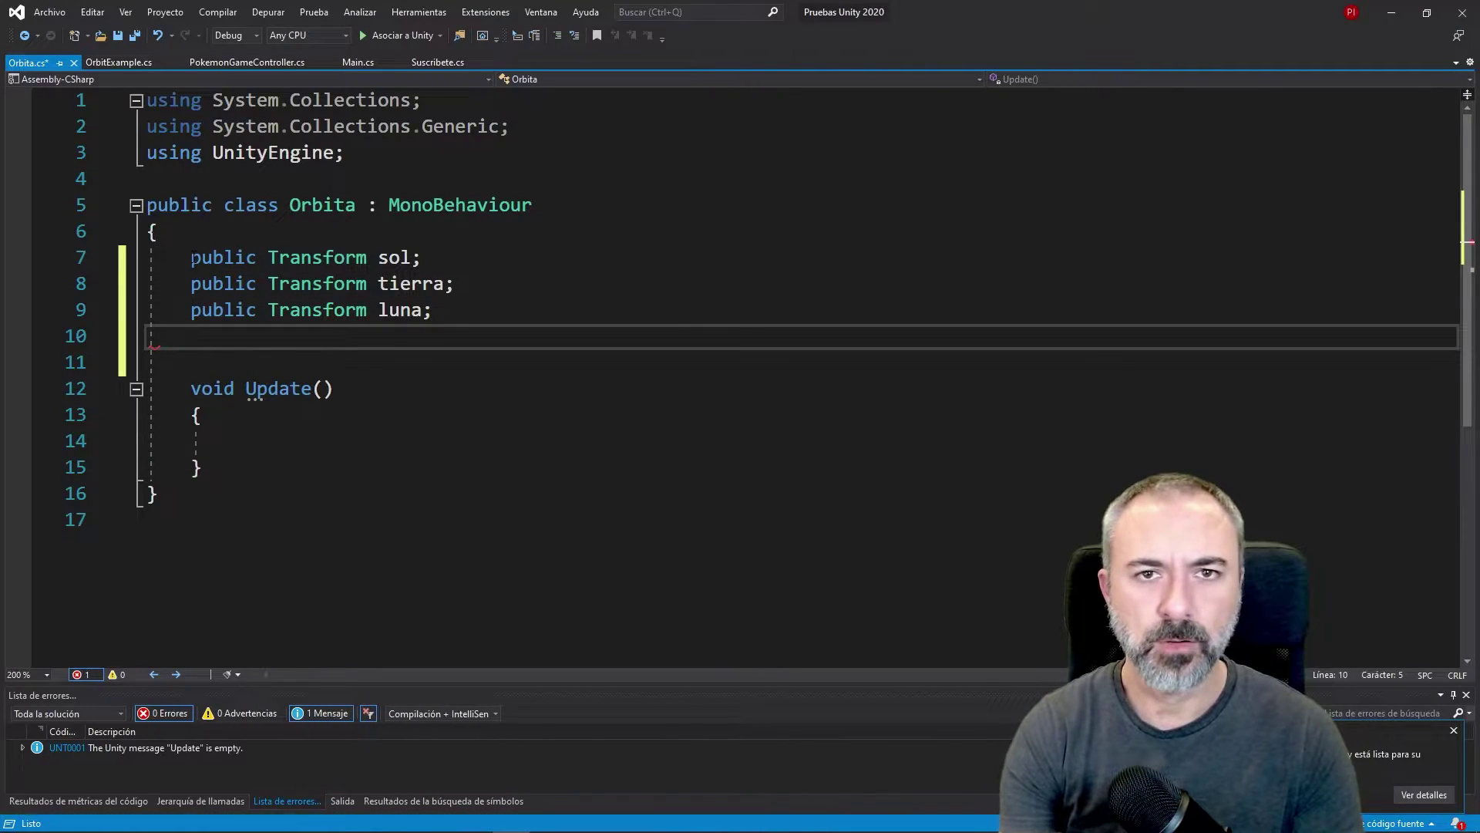
{"action": "type", "text": "public f"}
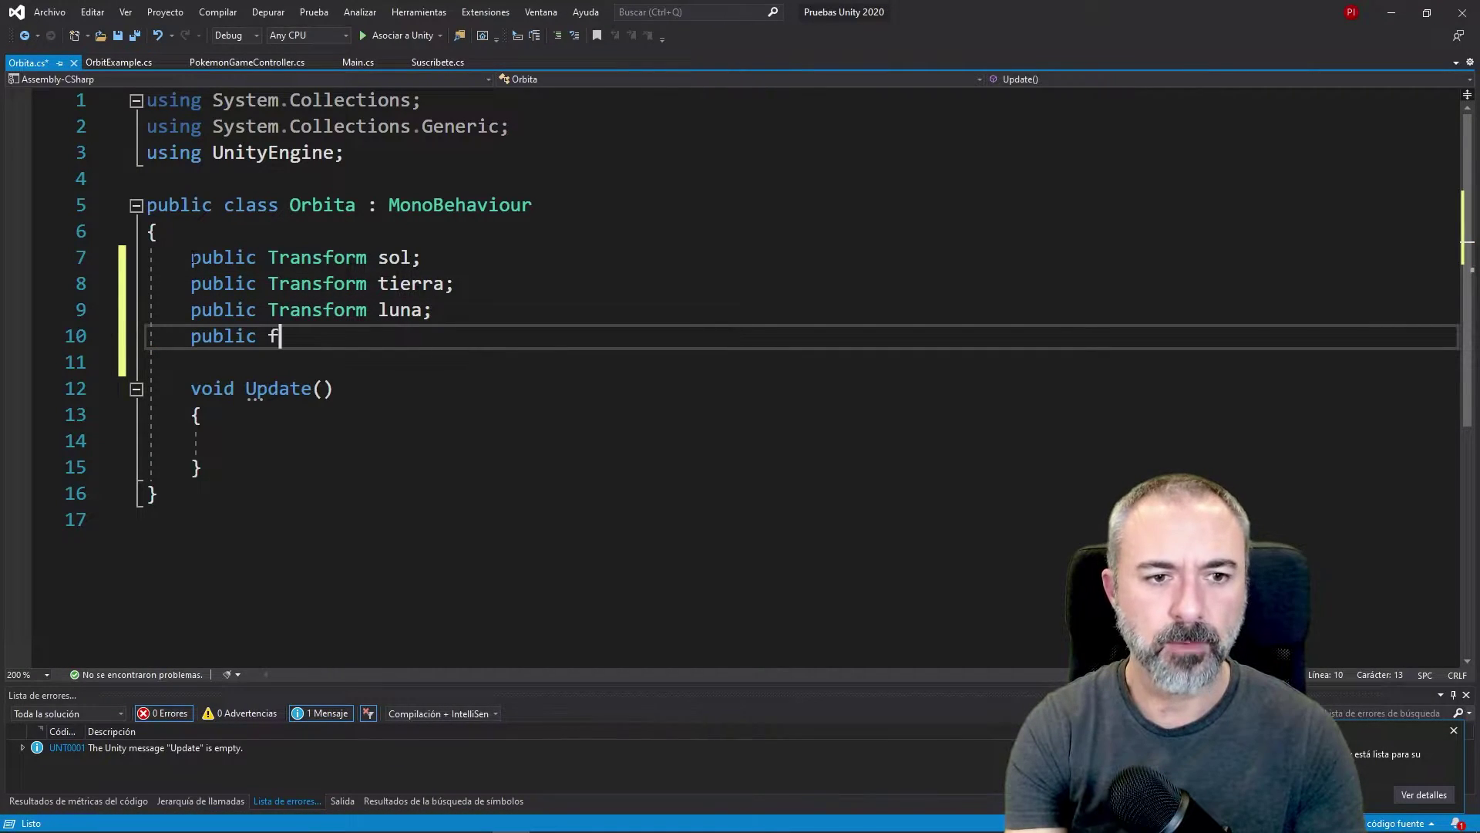
{"action": "type", "text": "loat"}
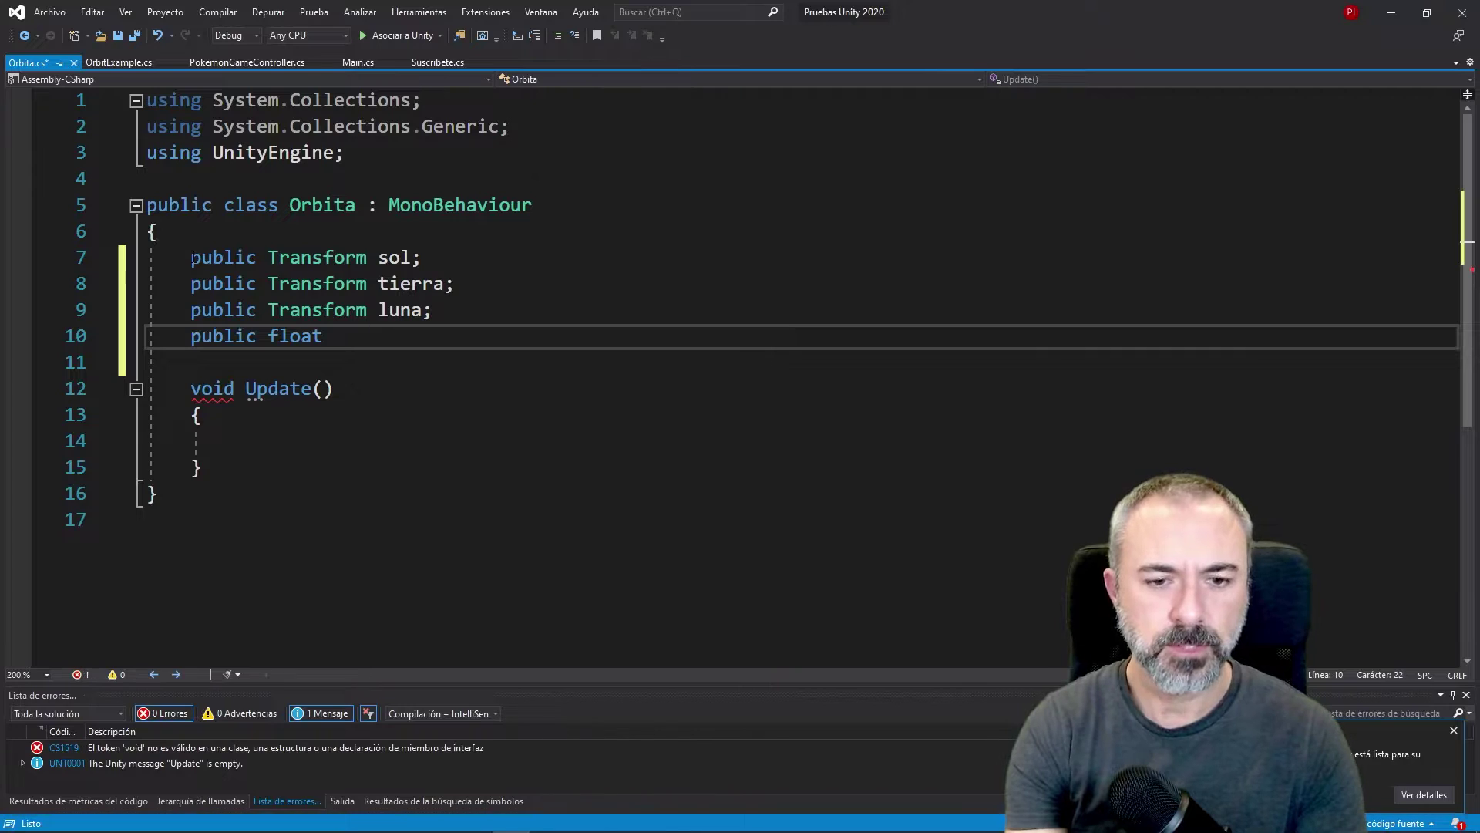
{"action": "type", "text": "     velocidad;"}
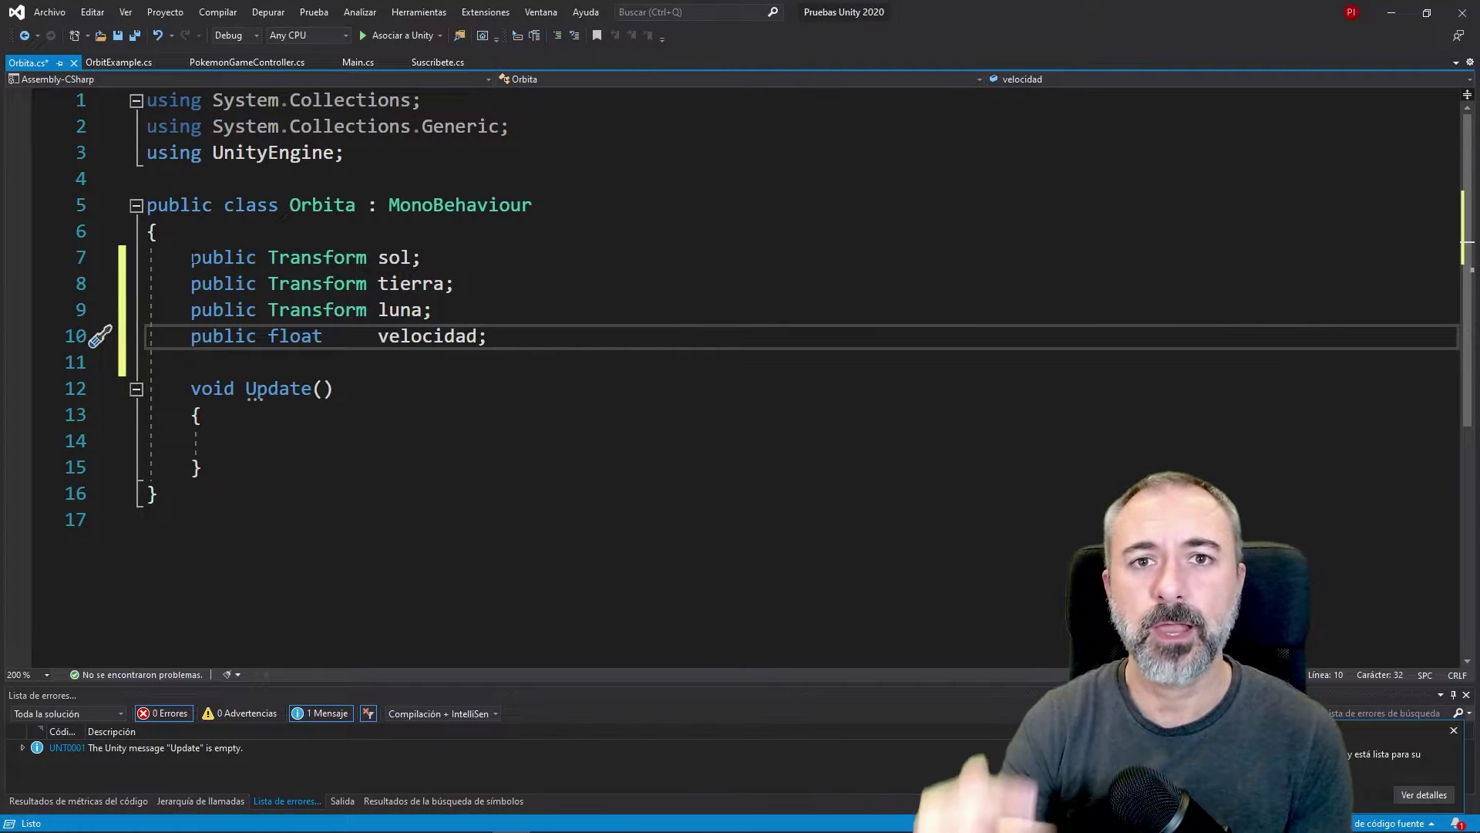
{"action": "key", "text": "ctrl+s"}
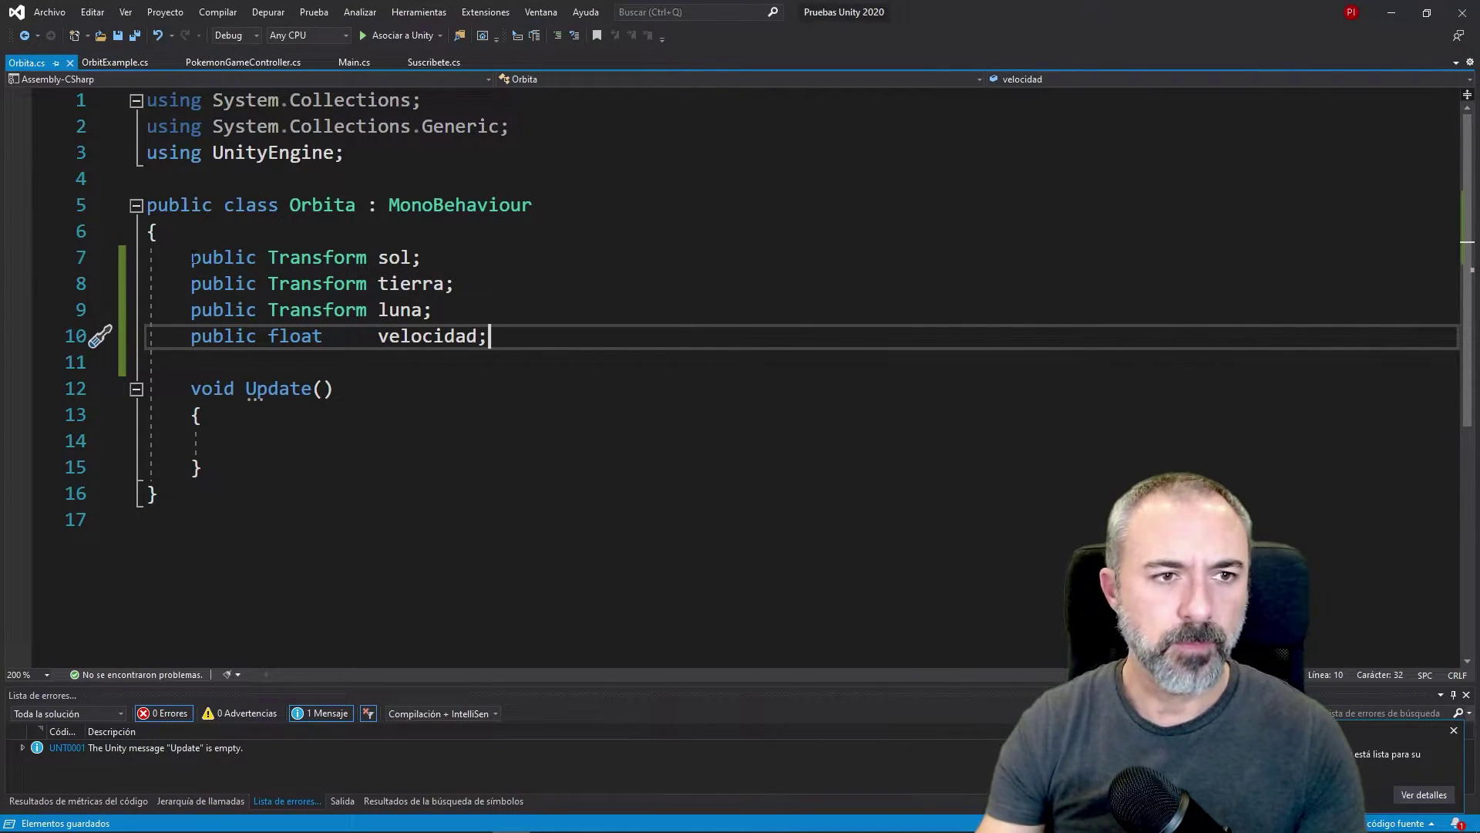
{"action": "left_click", "coordinate": [1382, 25]}
Add Orbita to GameController, assign Sol, Tierra and Luna to its fields, and set Velocidad to 25
{"action": "left_click_drag", "start_coordinate": [471, 700], "coordinate": [1313, 317]}
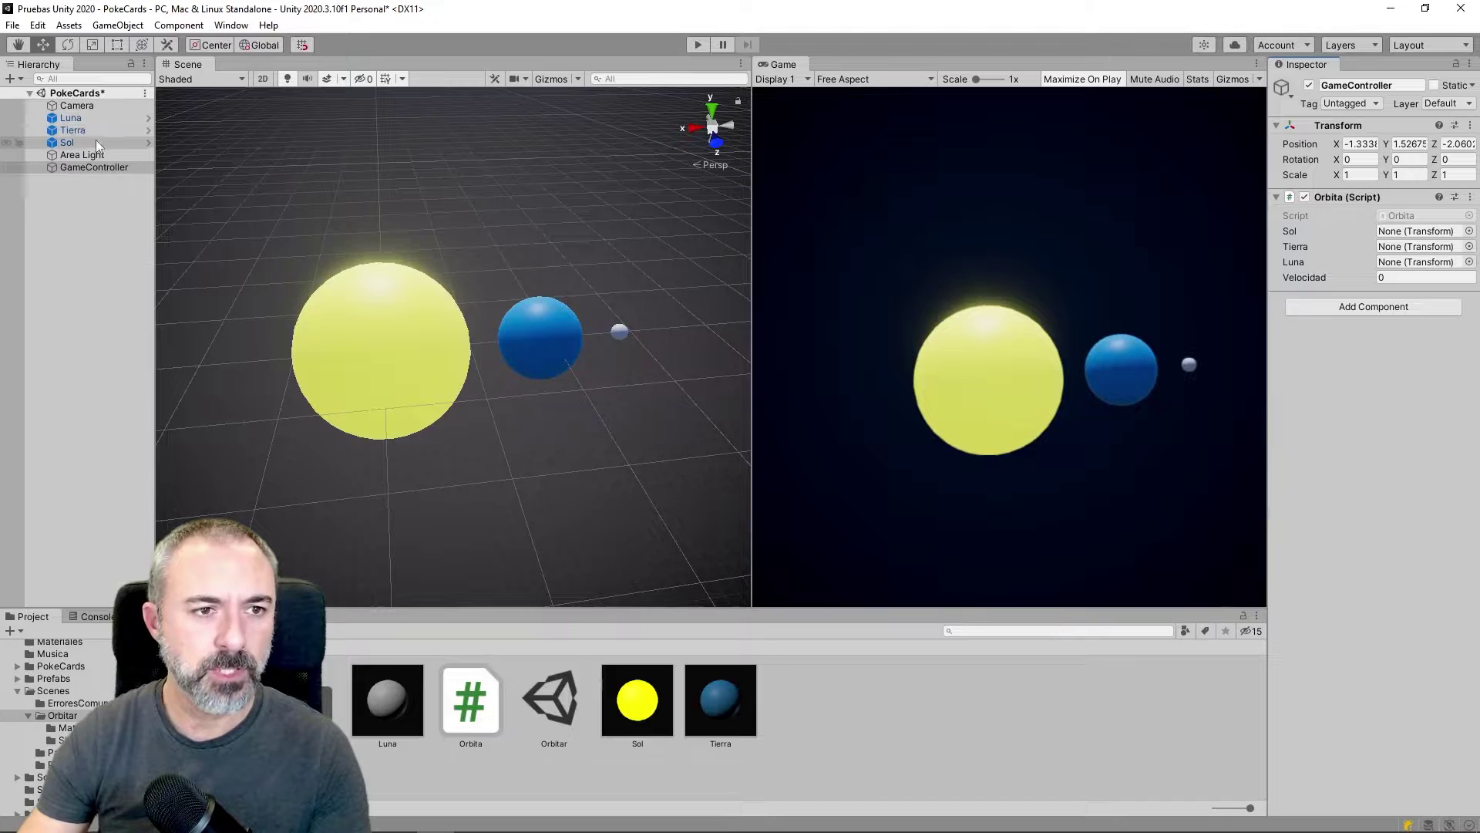
{"action": "left_click_drag", "start_coordinate": [107, 148], "coordinate": [1445, 241]}
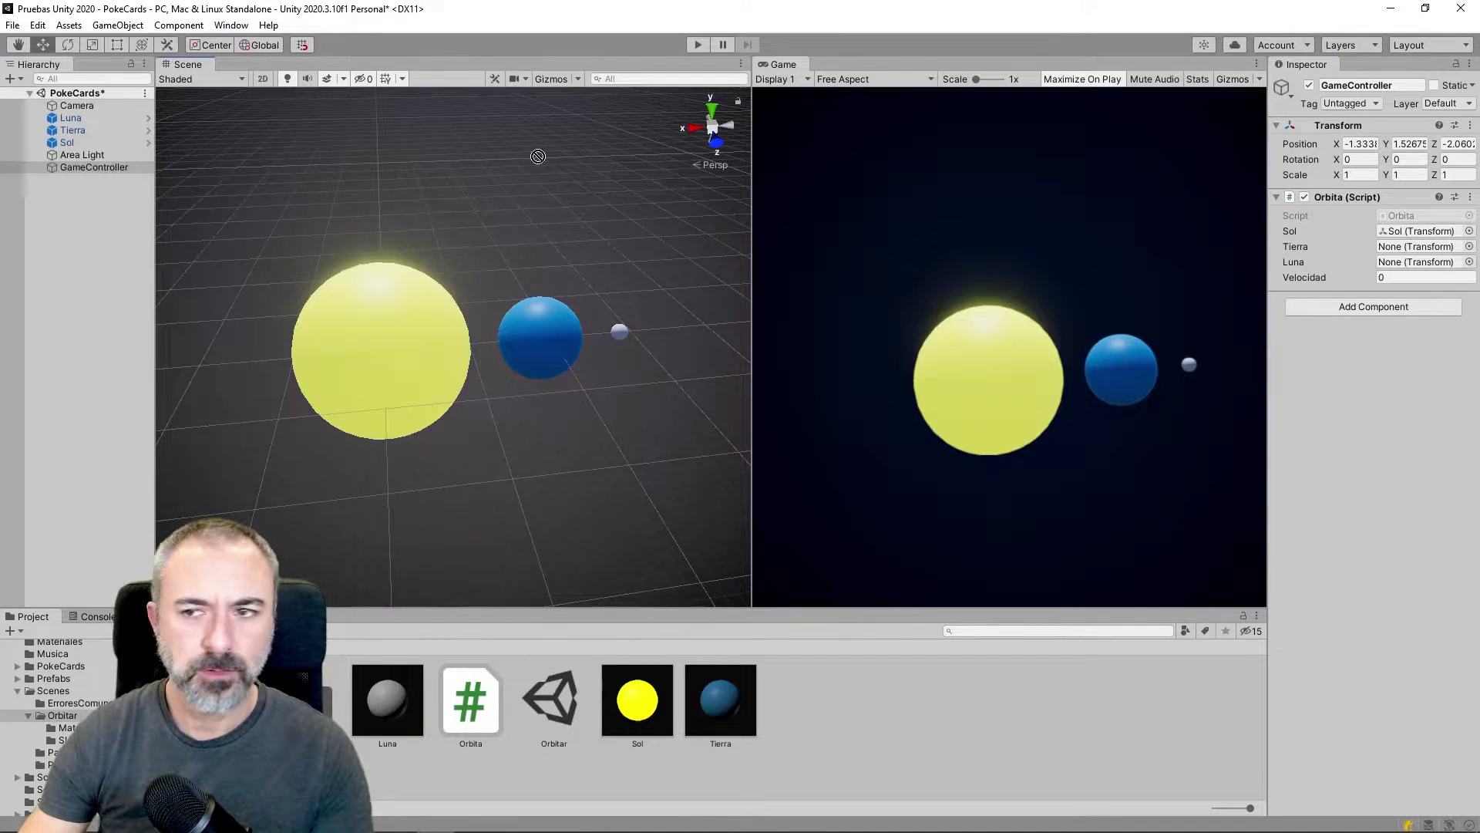
{"action": "left_click_drag", "start_coordinate": [70, 118], "coordinate": [853, 186]}
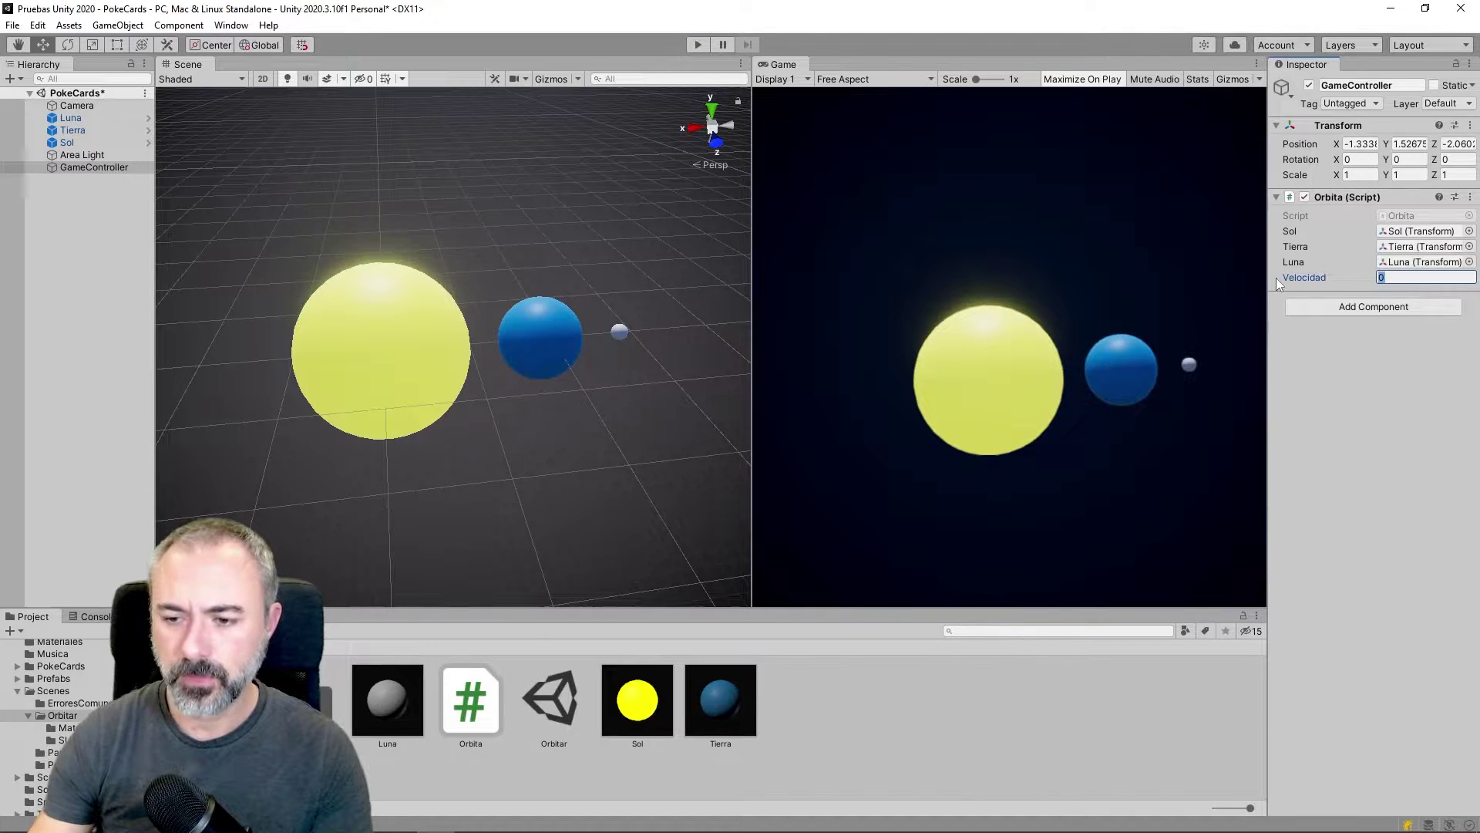
{"action": "type", "text": "25"}
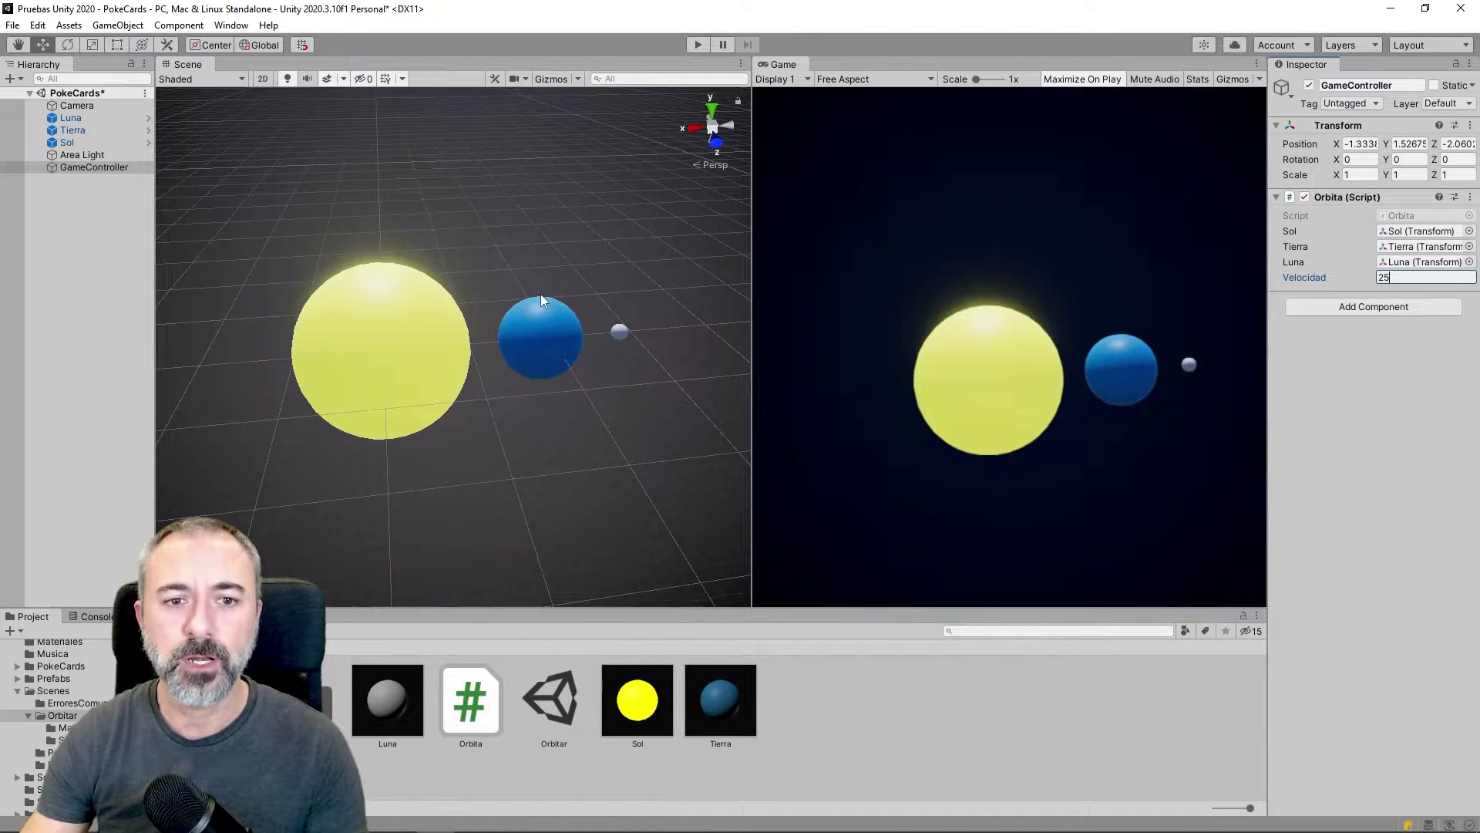
Write tierra.RotateAround(sol.position, Vector3.up, velocidad * Time.deltaTime); in Orbita's Update method
{"action": "double_click", "coordinate": [476, 682]}
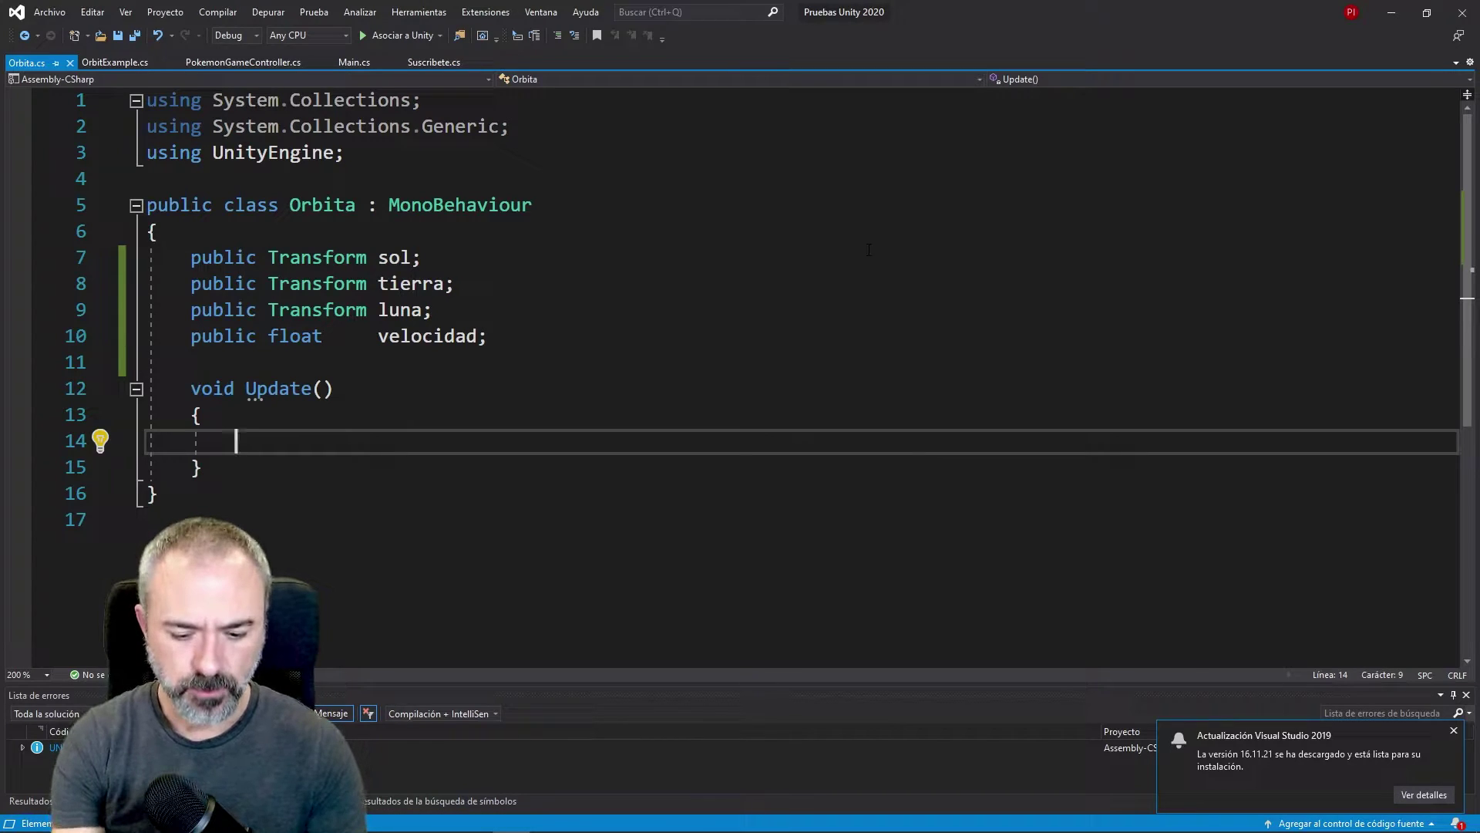
{"action": "type", "text": "tierra.rota"}
{"action": "key", "text": "Tab"}
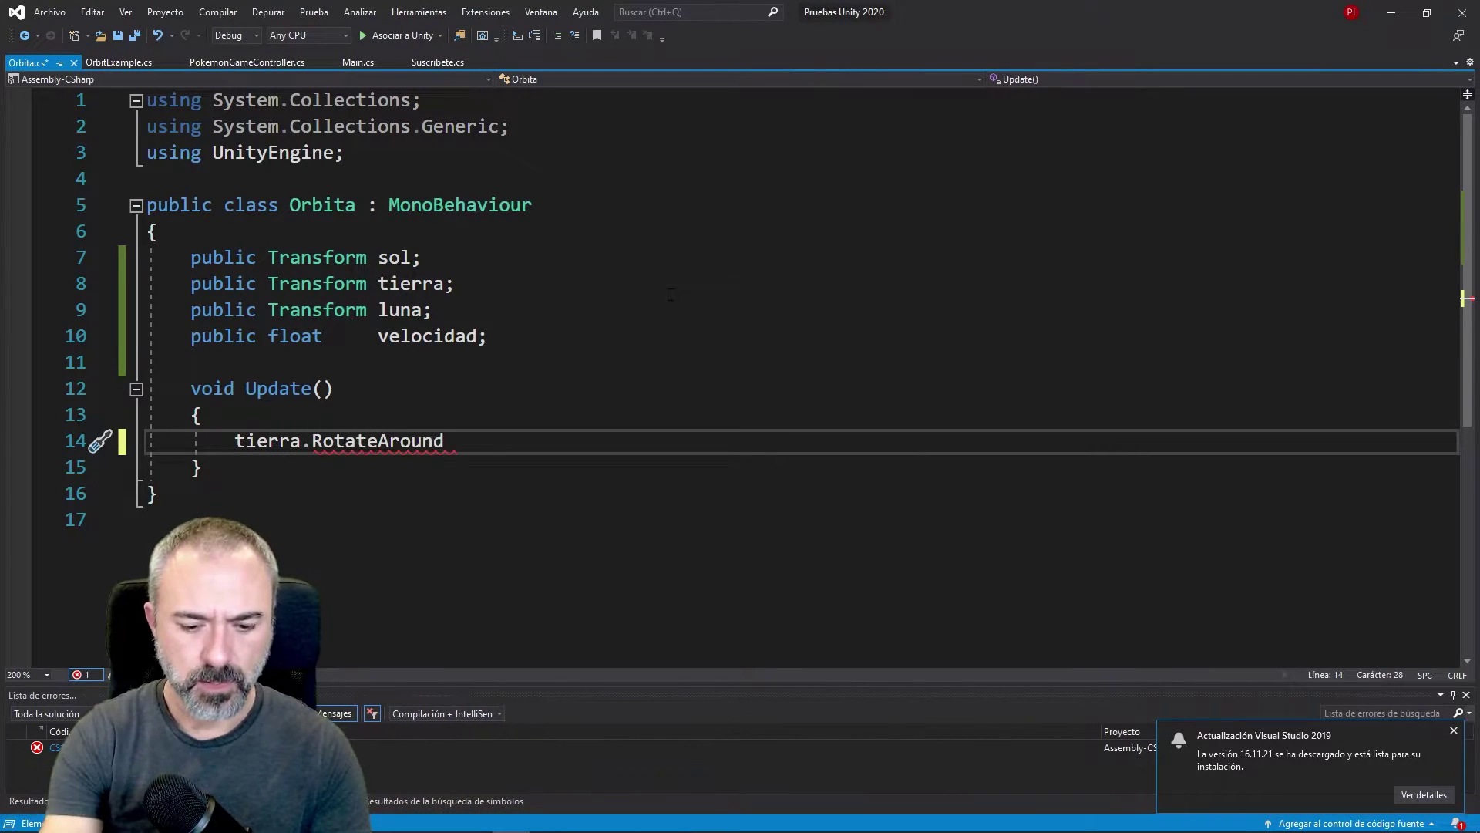
{"action": "type", "text": "(sol"}
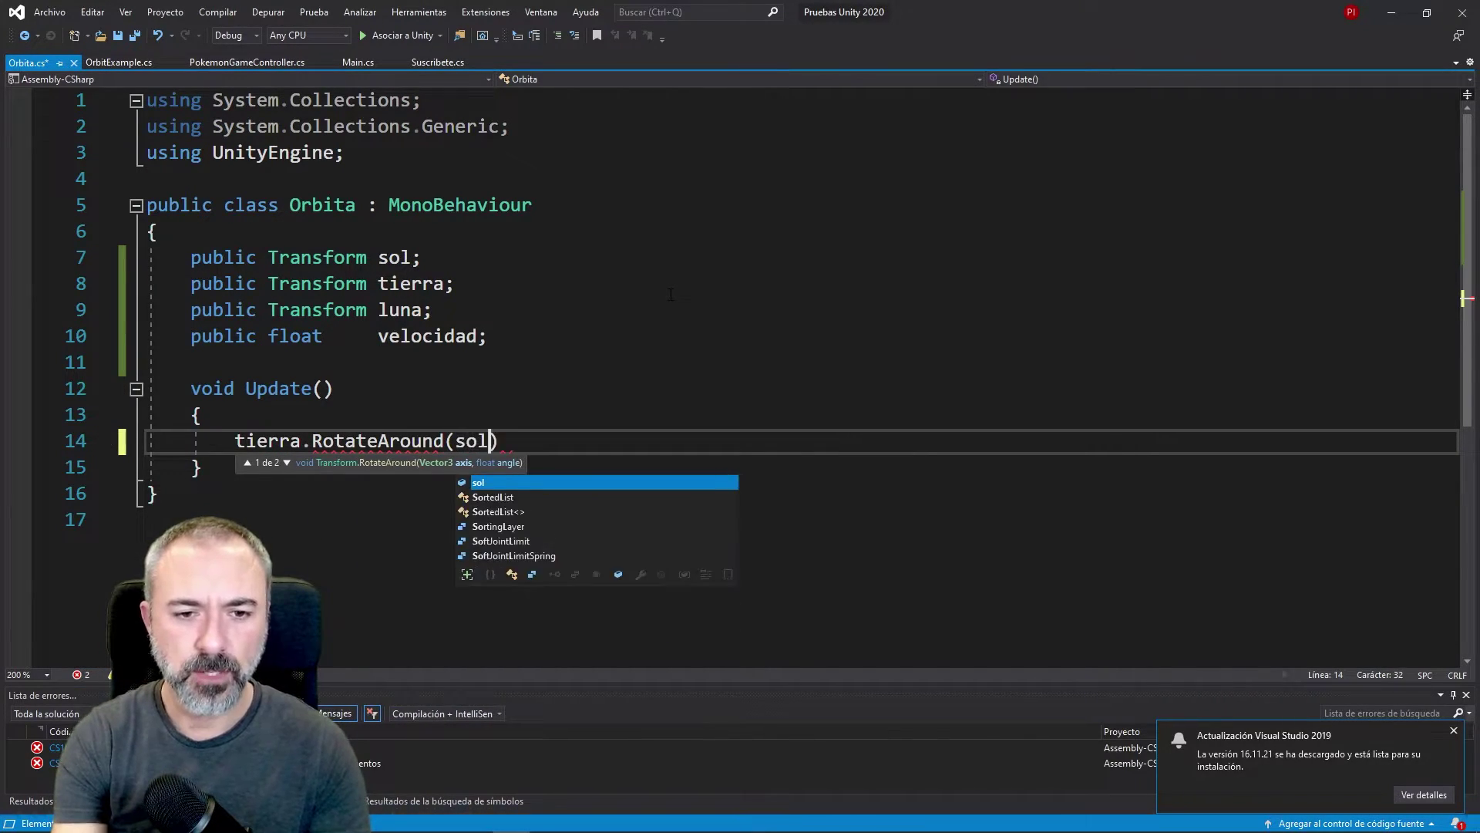
{"action": "type", "text": ".po"}
{"action": "key", "text": "Tab"}
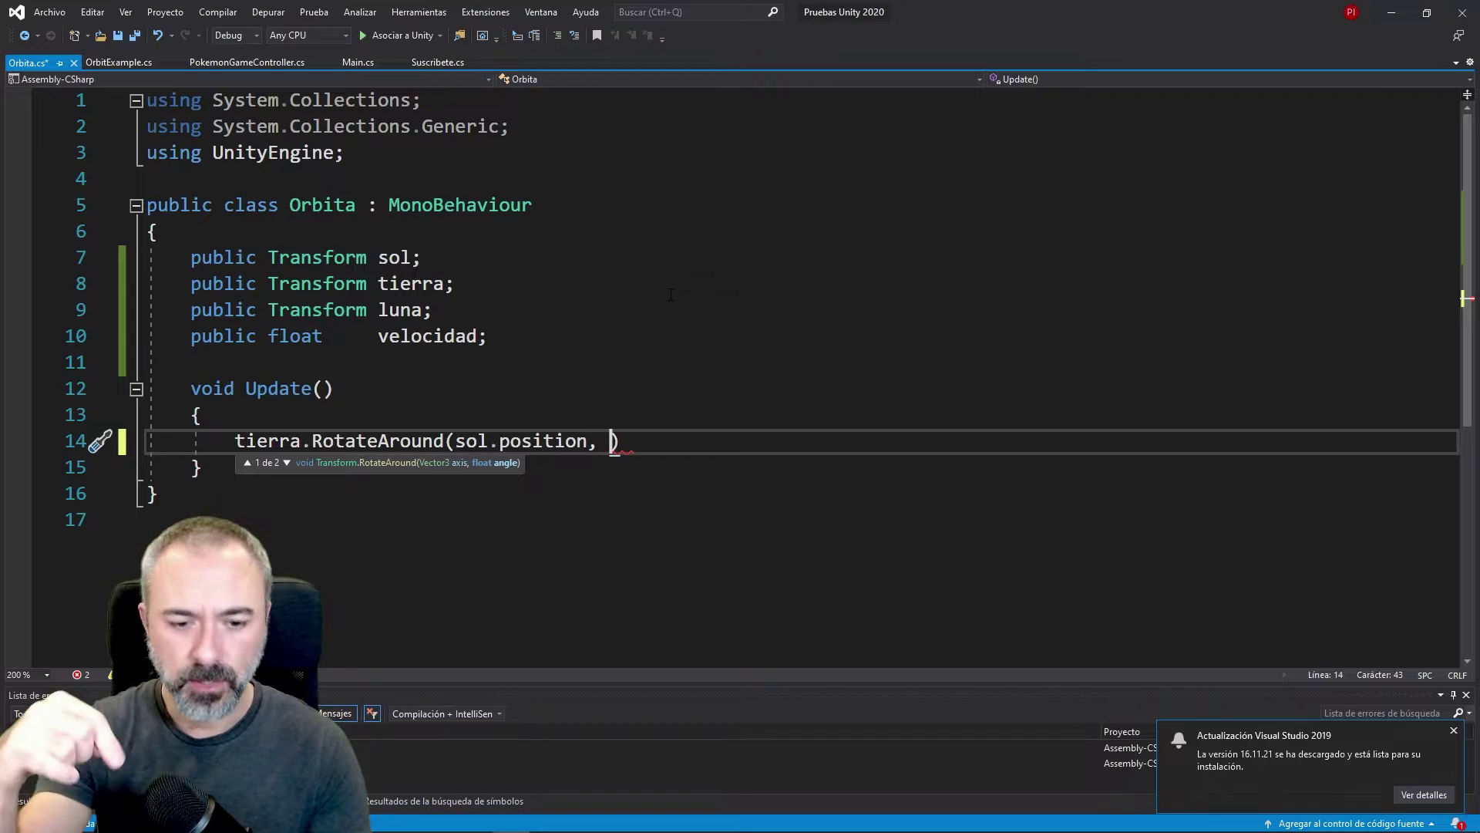
{"action": "type", "text": "vec"}
{"action": "key", "text": "Tab"}
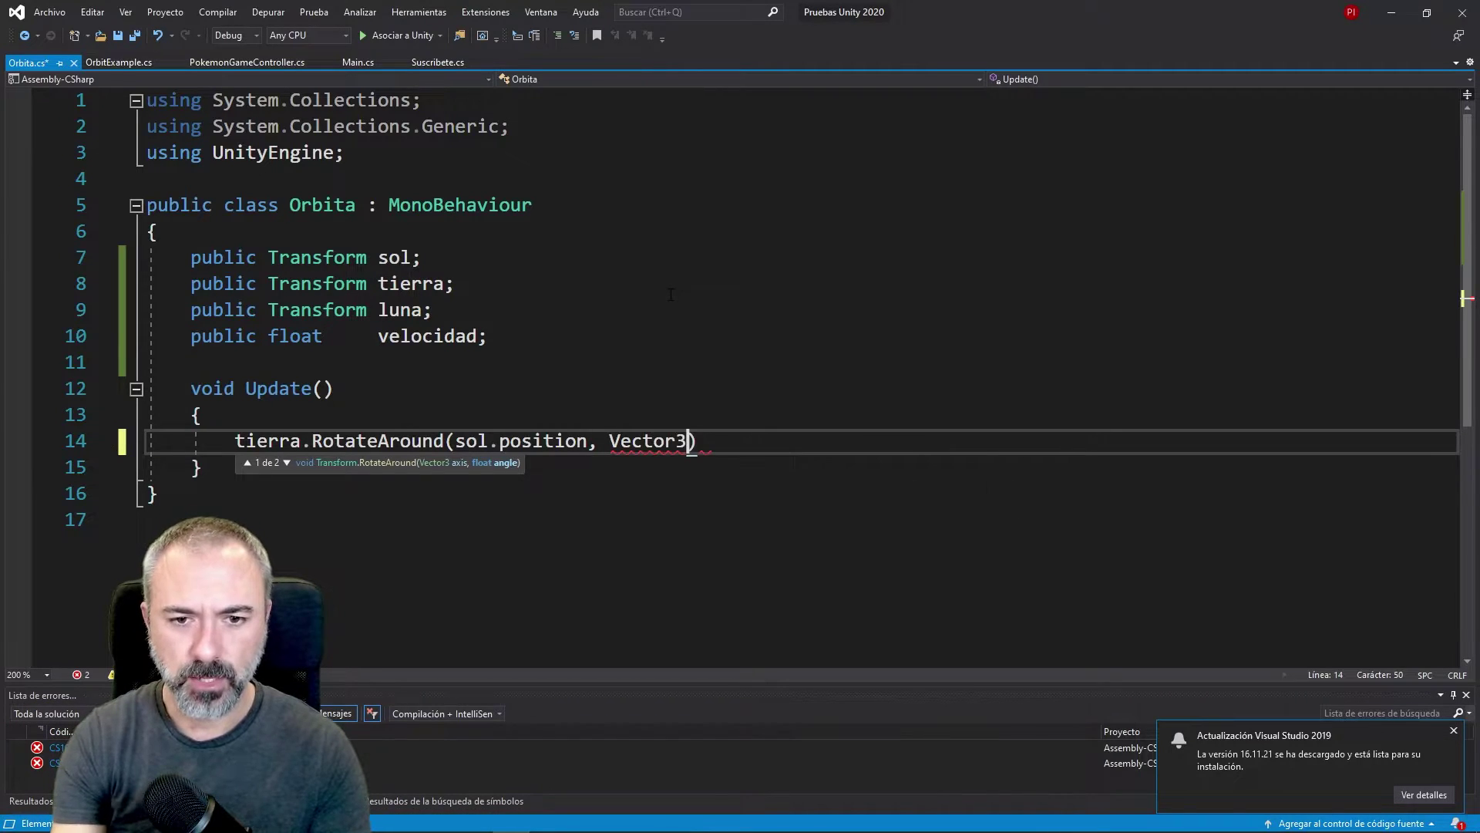
{"action": "type", "text": ".up, "}
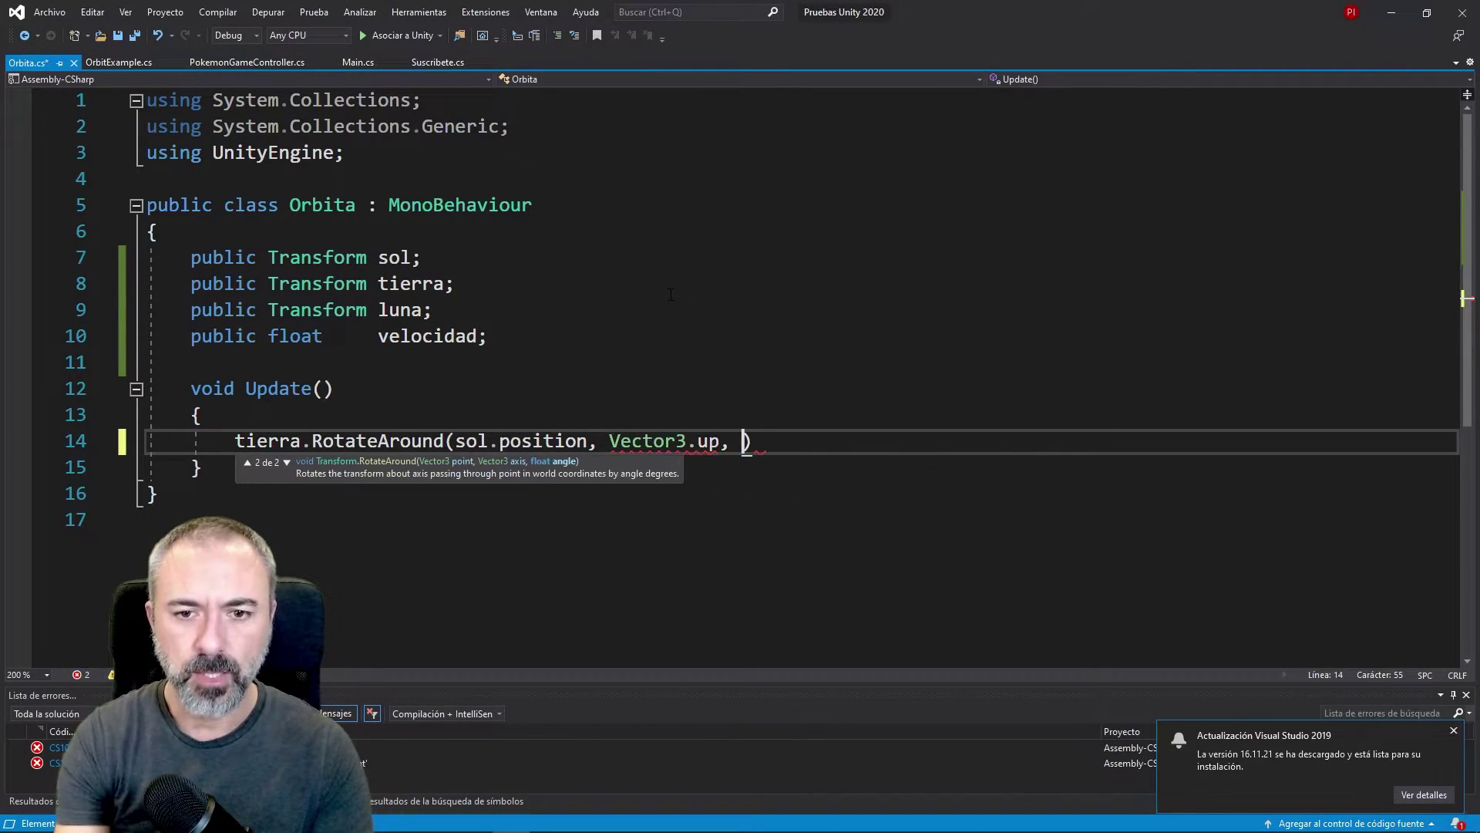
{"action": "type", "text": "velo"}
{"action": "key", "text": "Tab"}
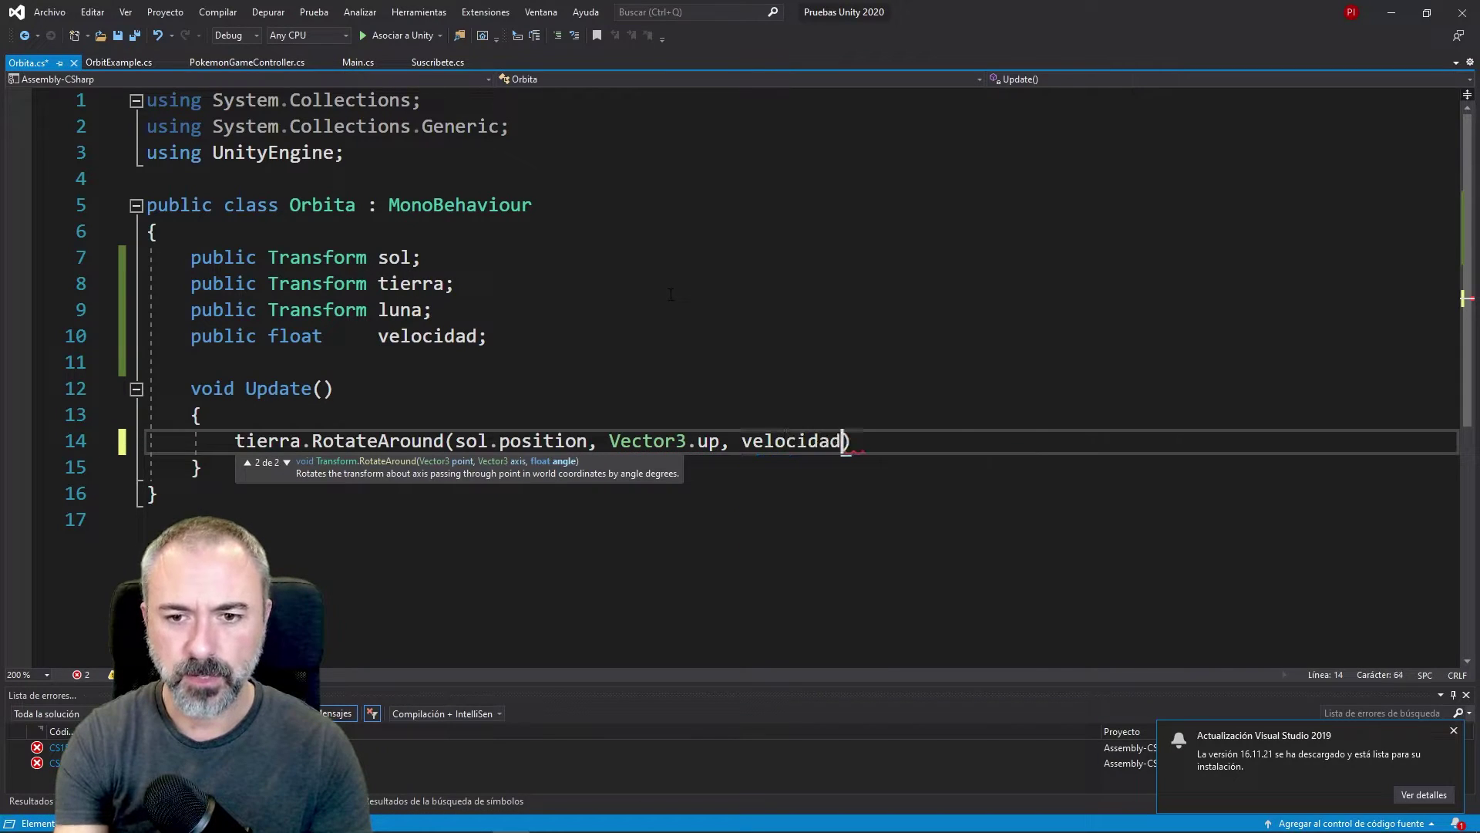
{"action": "type", "text": "* Time.de"}
{"action": "key", "text": "Tab"}
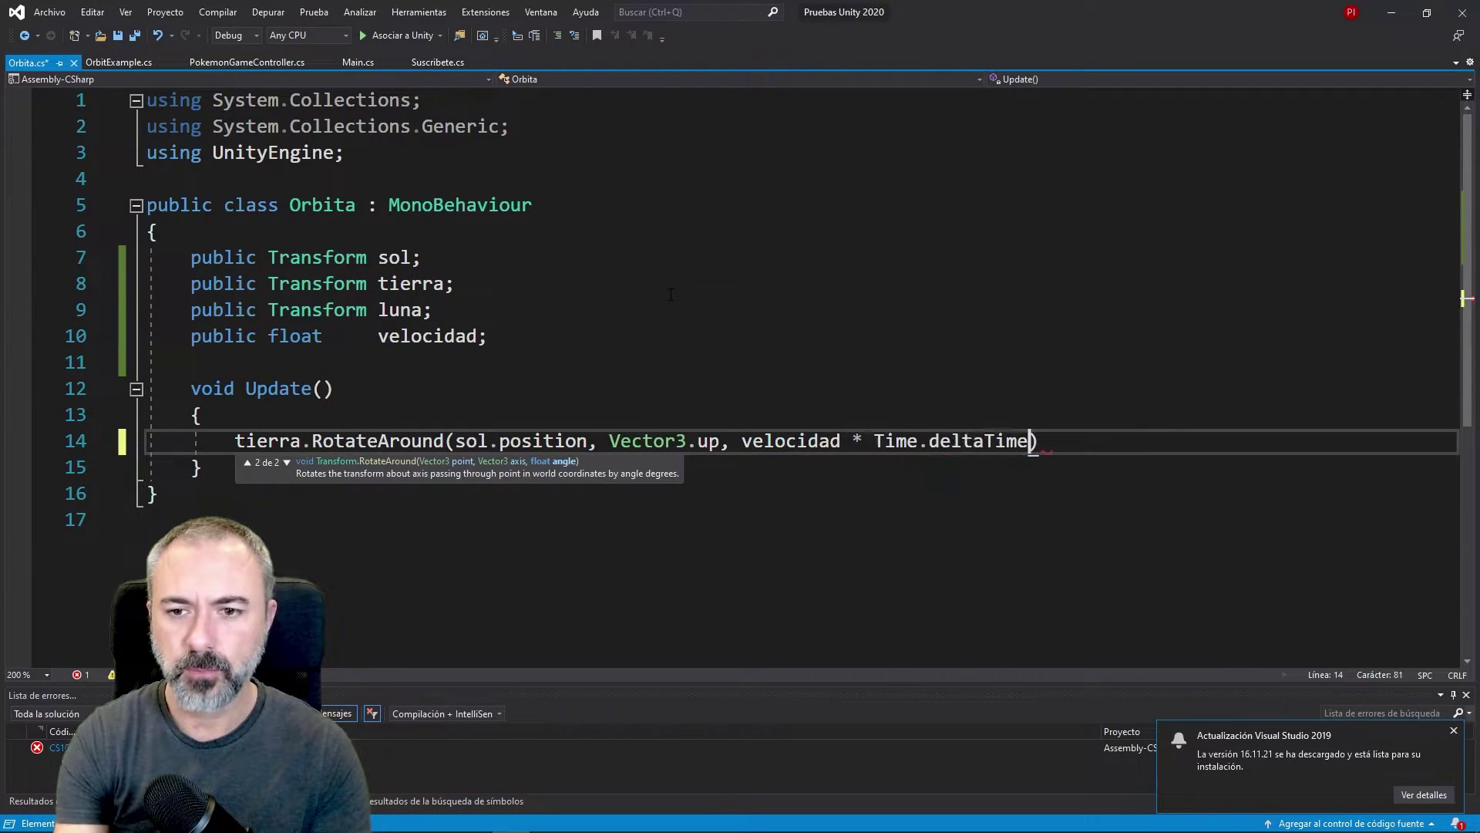
{"action": "type", "text": ");"}
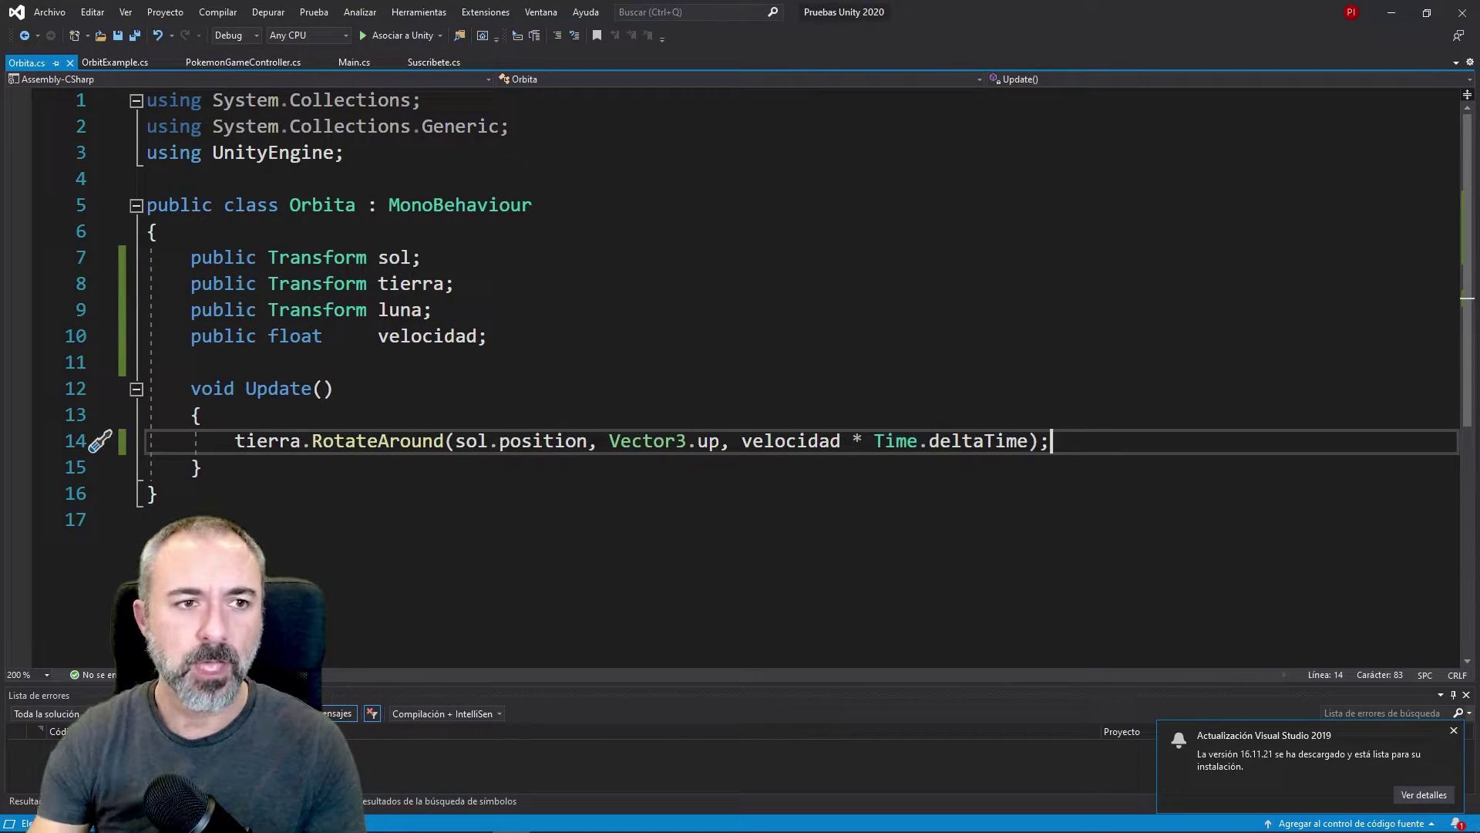
{"action": "left_click", "coordinate": [1392, 15]}
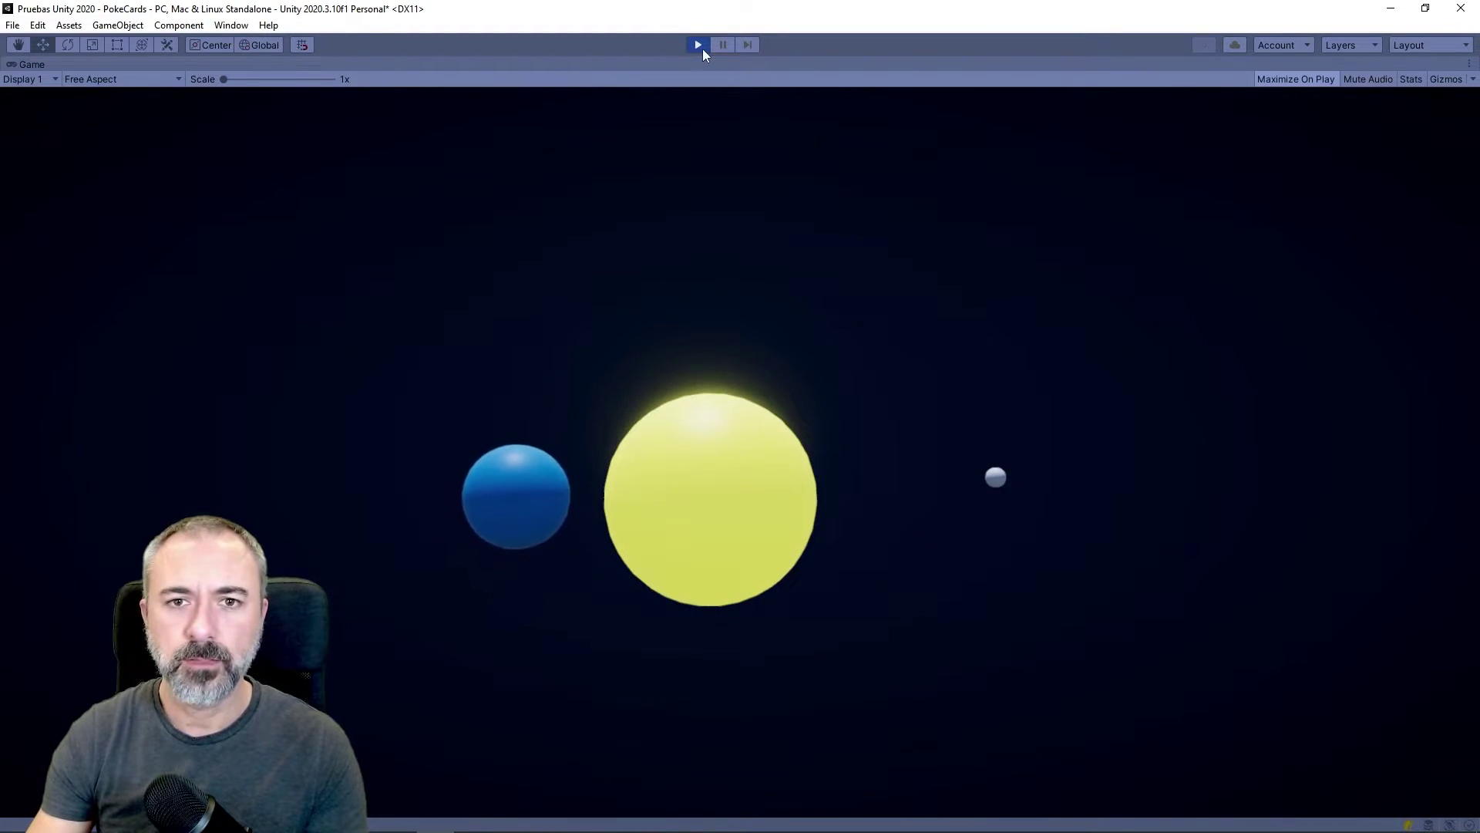
{"action": "key", "text": "alt+Tab"}
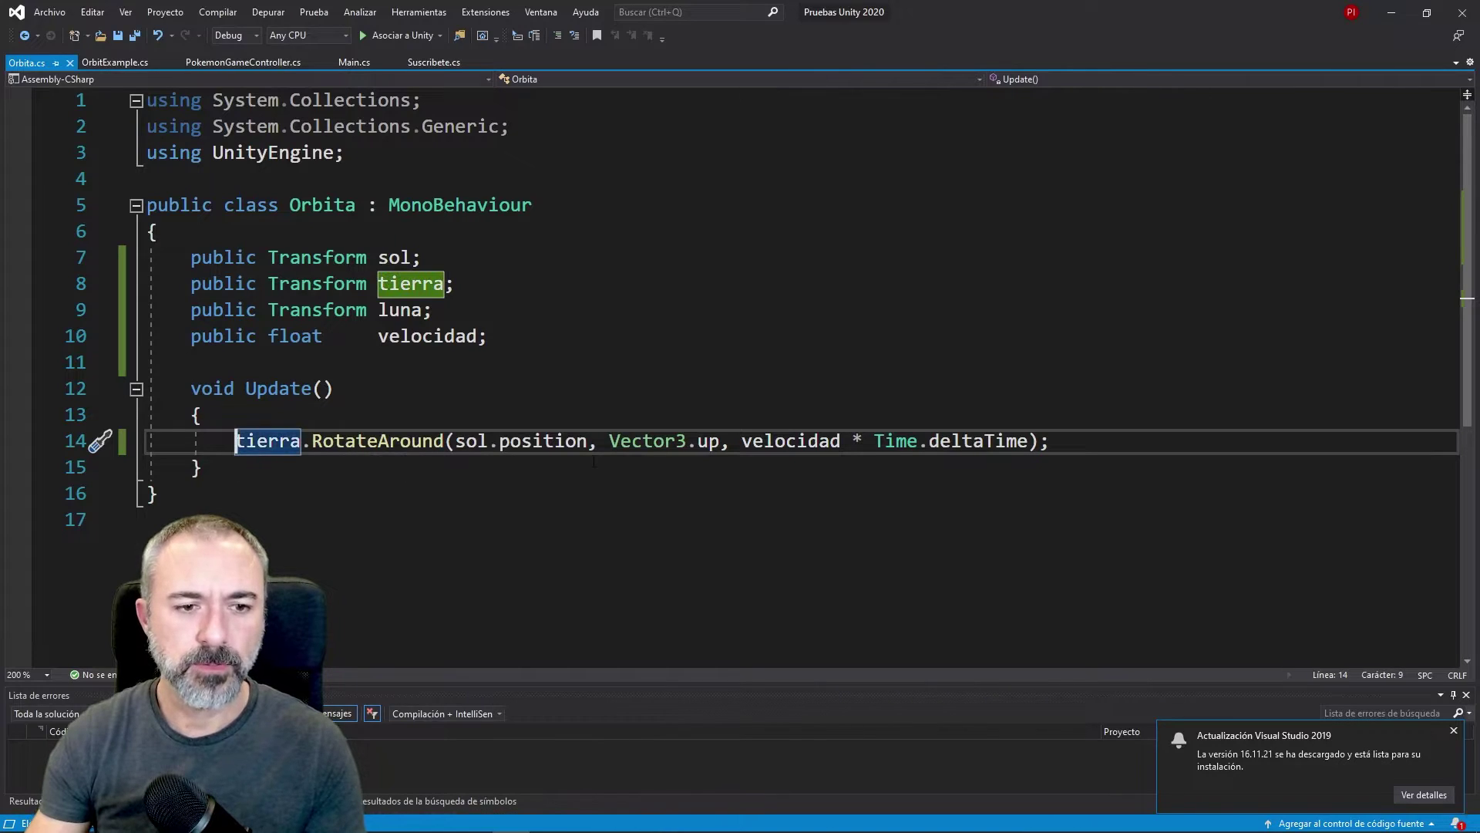
Duplicate the rotation line as luna.RotateAround(tierra.position, Vector3.up, velocidad * Time.deltaTime); and save
{"action": "key", "text": "shift+End"}
{"action": "key", "text": "ctrl+c"}
{"action": "key", "text": "End"}
{"action": "key", "text": "Return"}
{"action": "key", "text": "ctrl+v"}
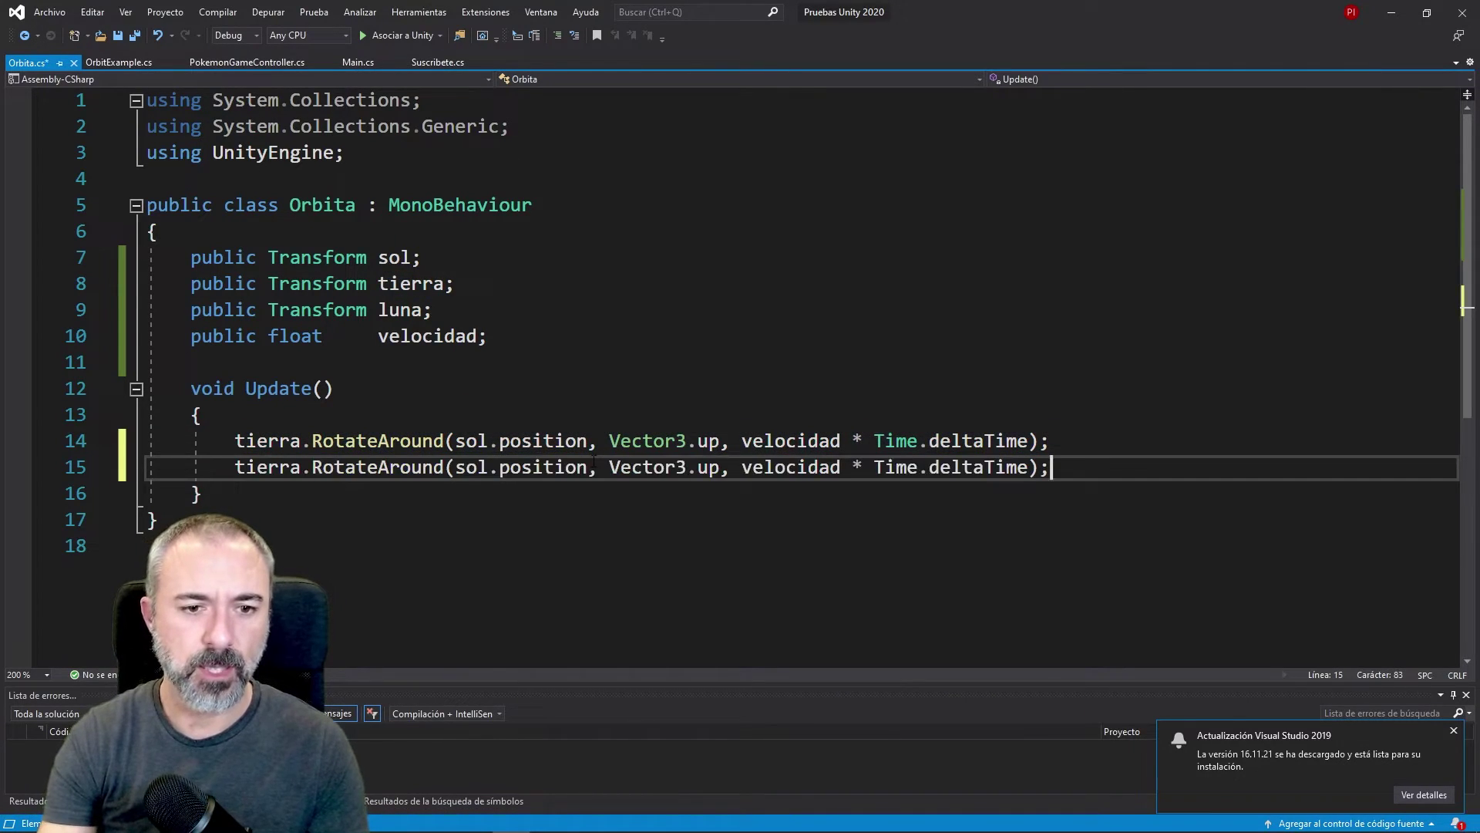
{"action": "double_click", "coordinate": [267, 466]}
{"action": "type", "text": "luna"}
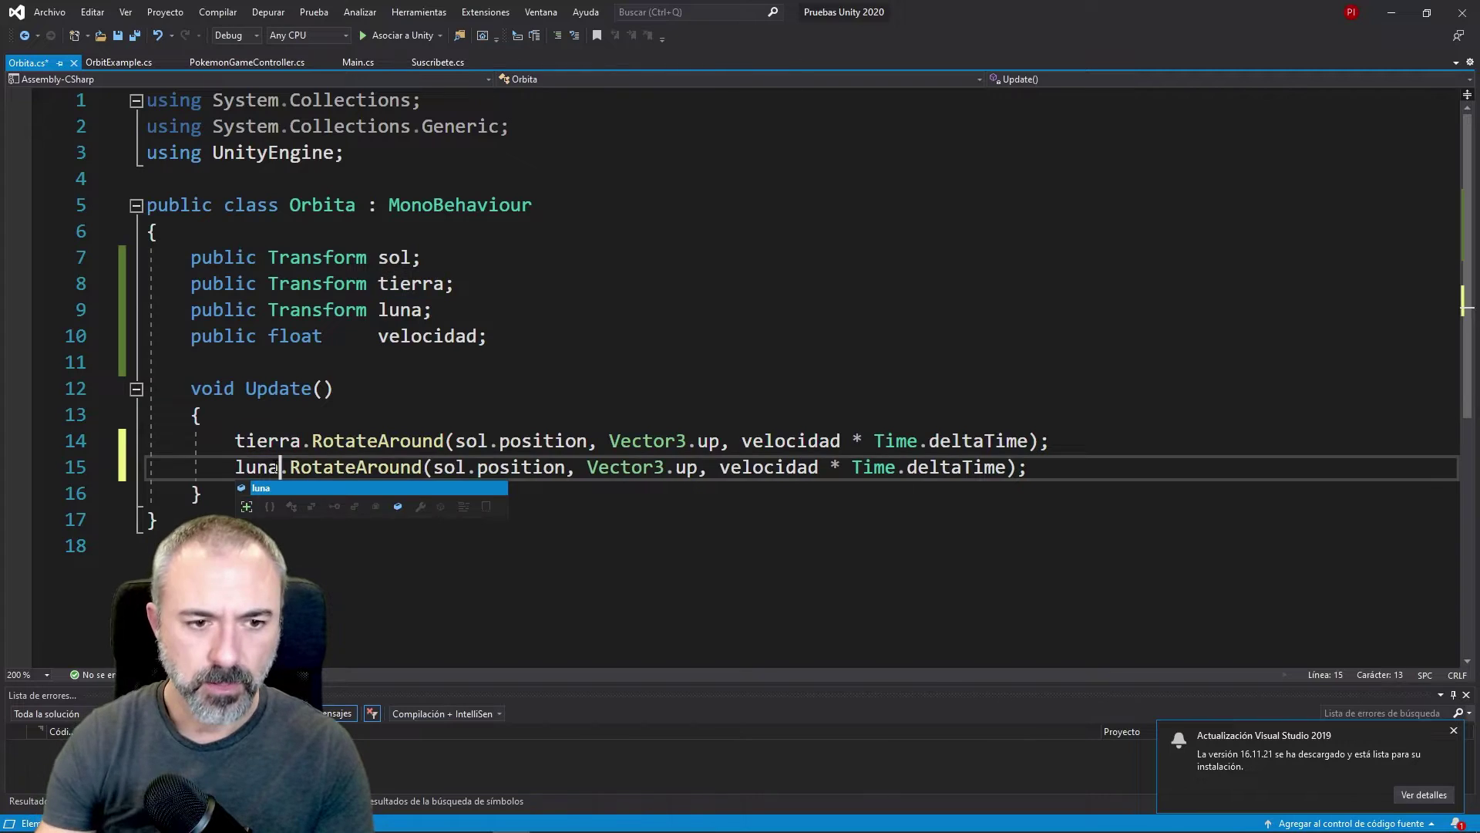
{"action": "double_click", "coordinate": [452, 467]}
{"action": "type", "text": "tierra"}
{"action": "left_click", "coordinate": [1063, 467]}
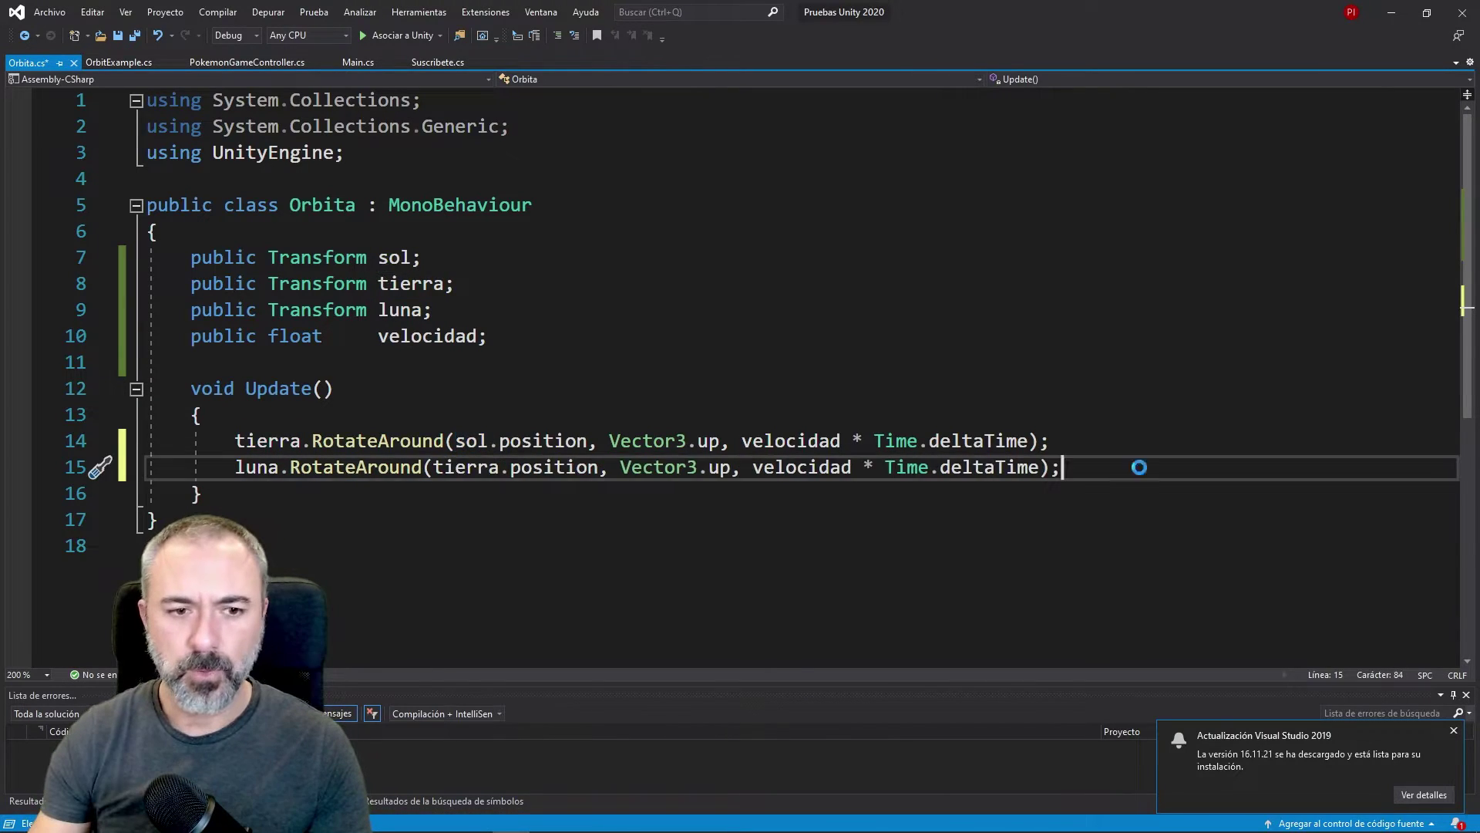
{"action": "key", "text": "ctrl+s"}
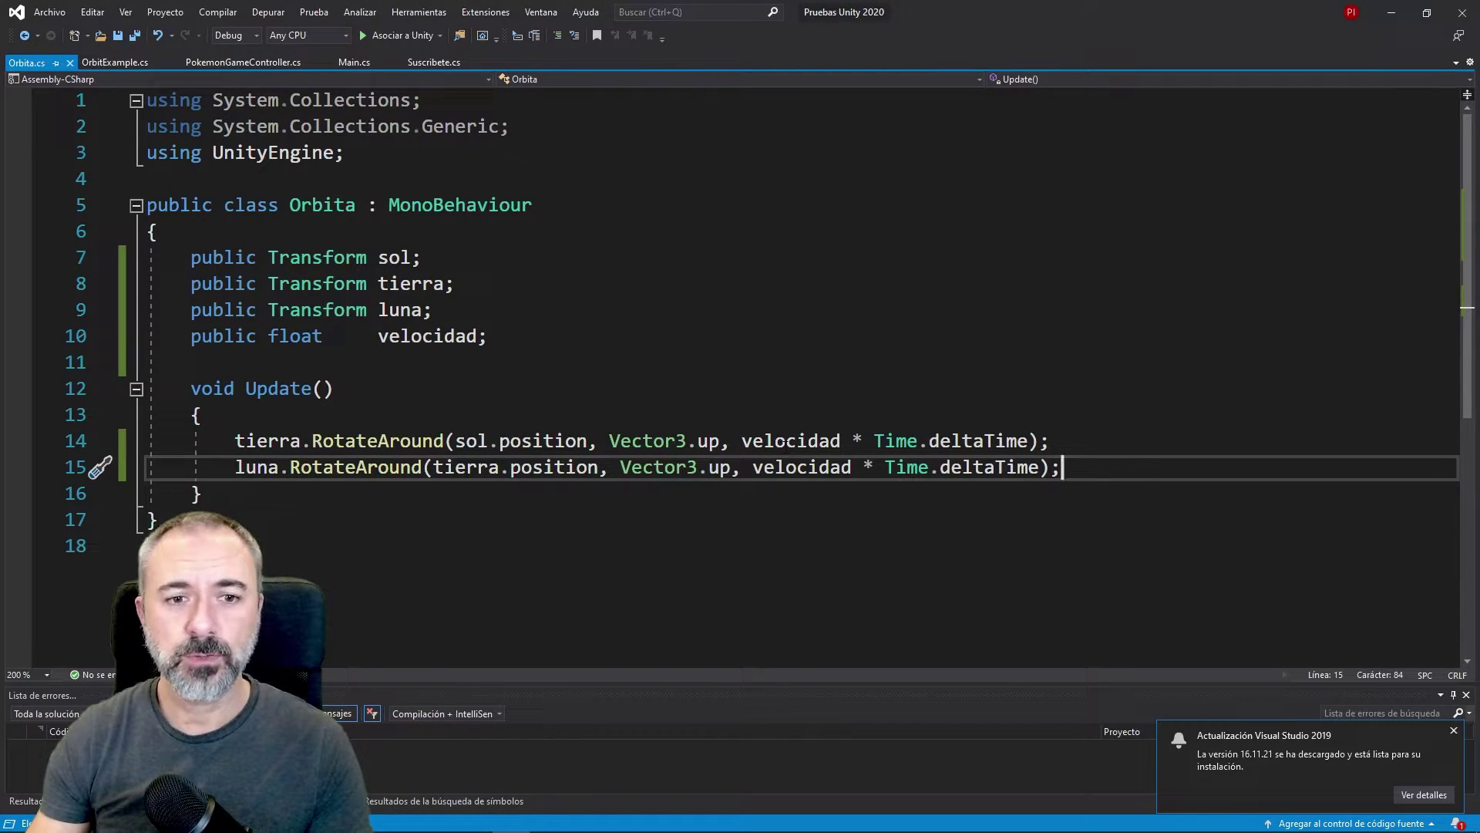
Play the scene in Unity to watch Tierra and Luna orbit, then stop it
{"action": "left_click", "coordinate": [1386, 17]}
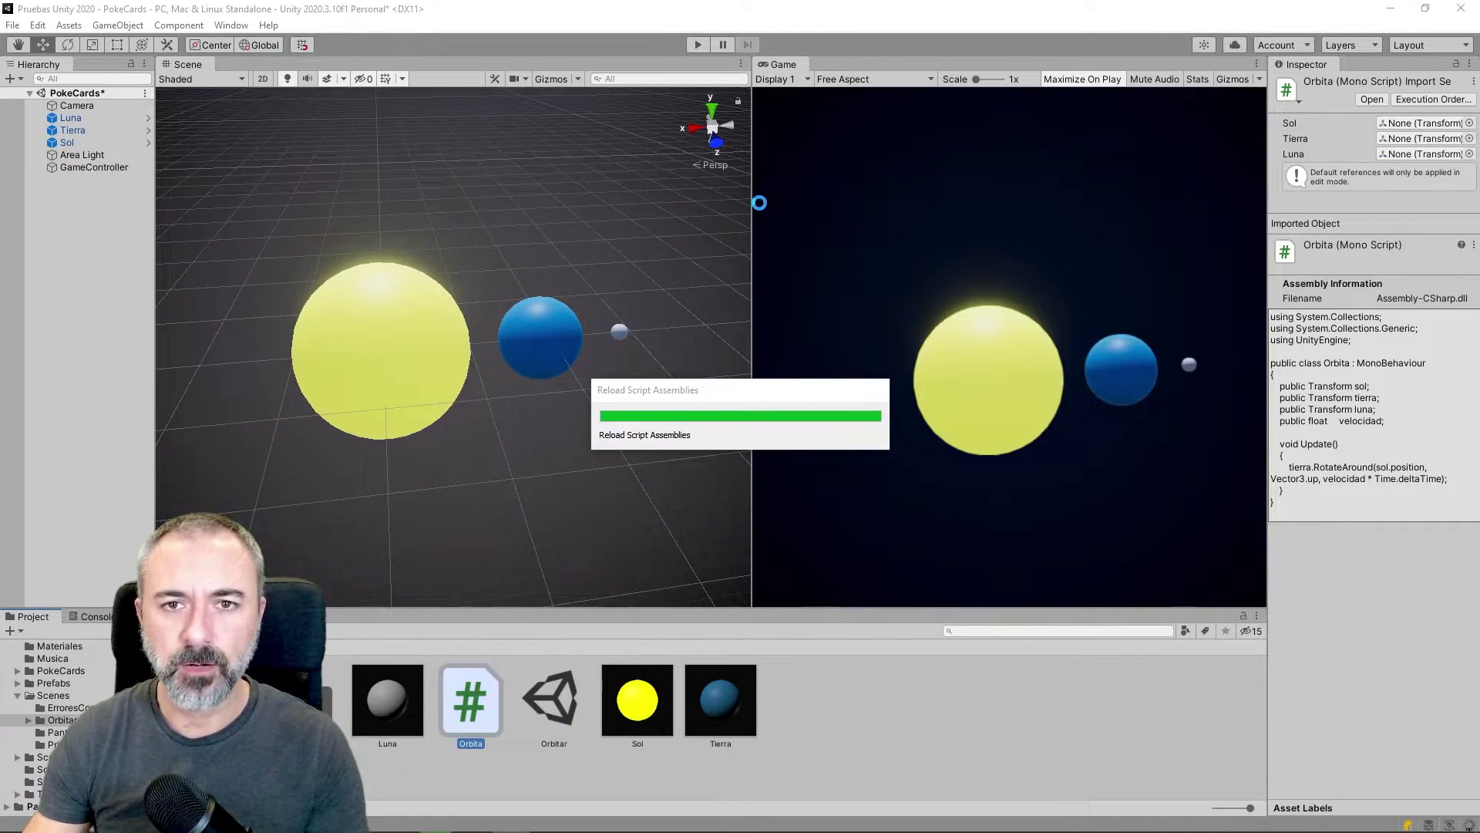
{"action": "key", "text": "ctrl+p"}
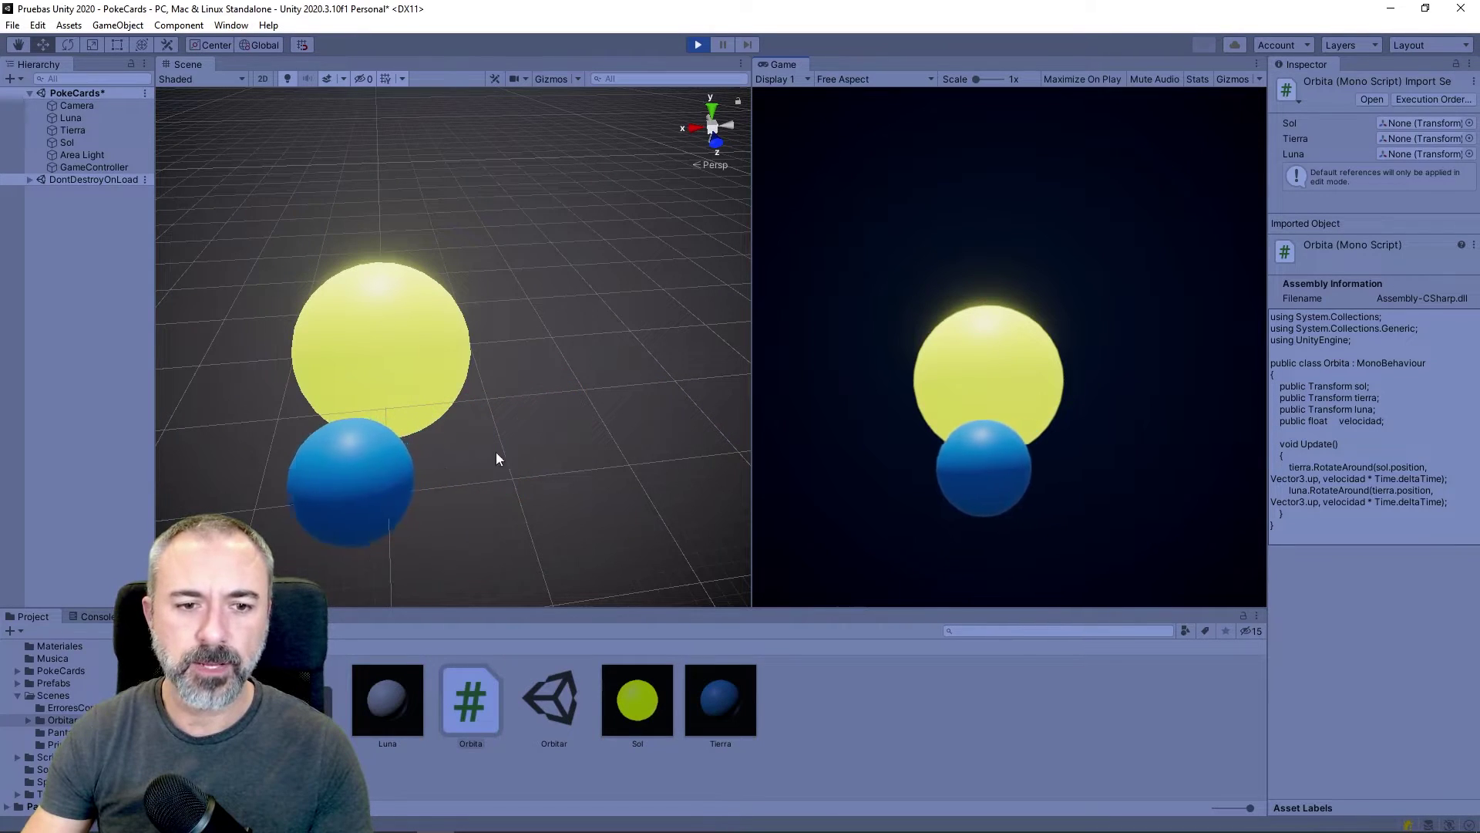
{"action": "scroll", "coordinate": [496, 458], "scroll_direction": "down", "scroll_amount": 4}
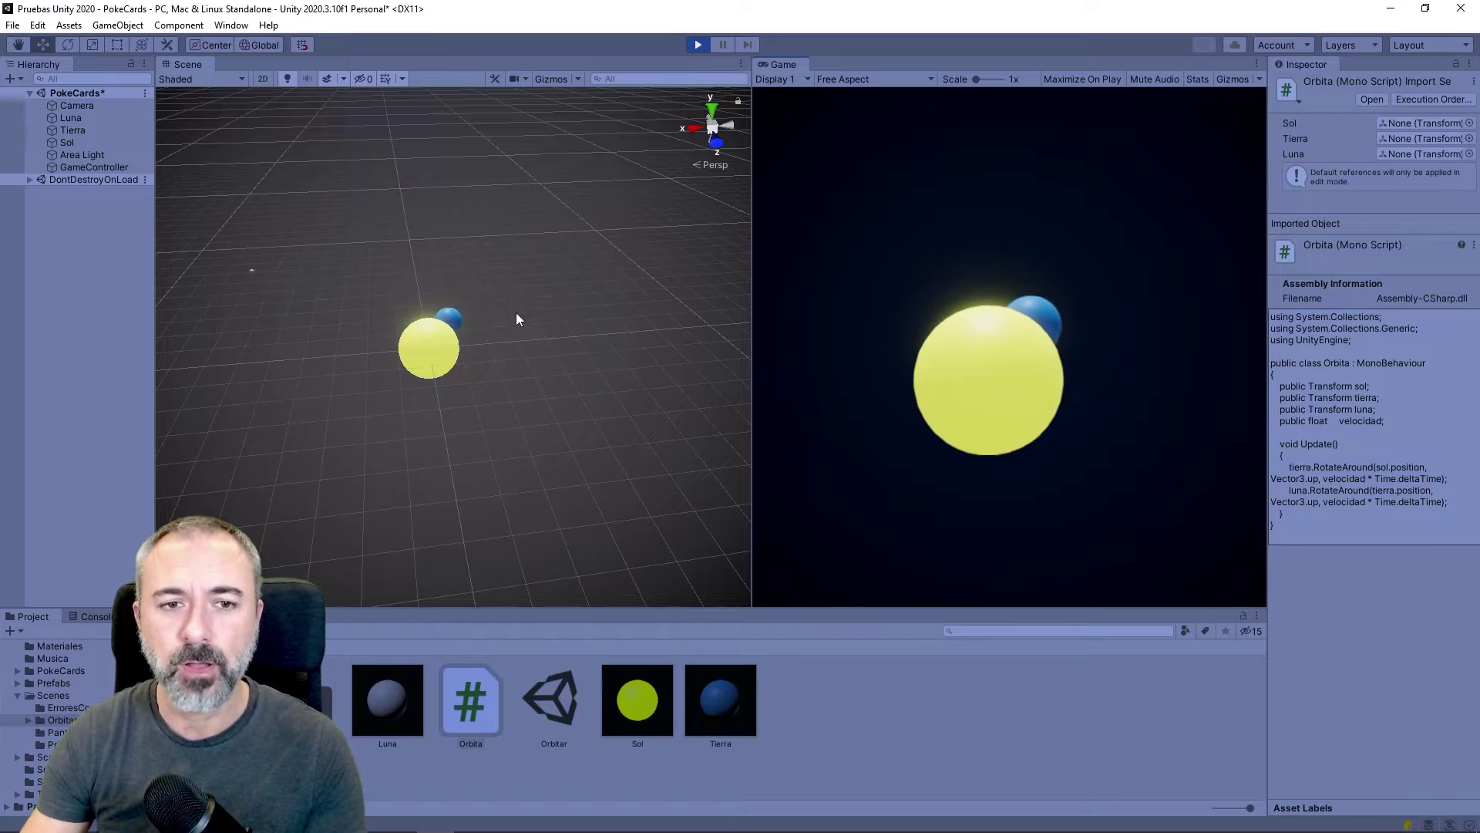
{"action": "left_click", "coordinate": [697, 46]}
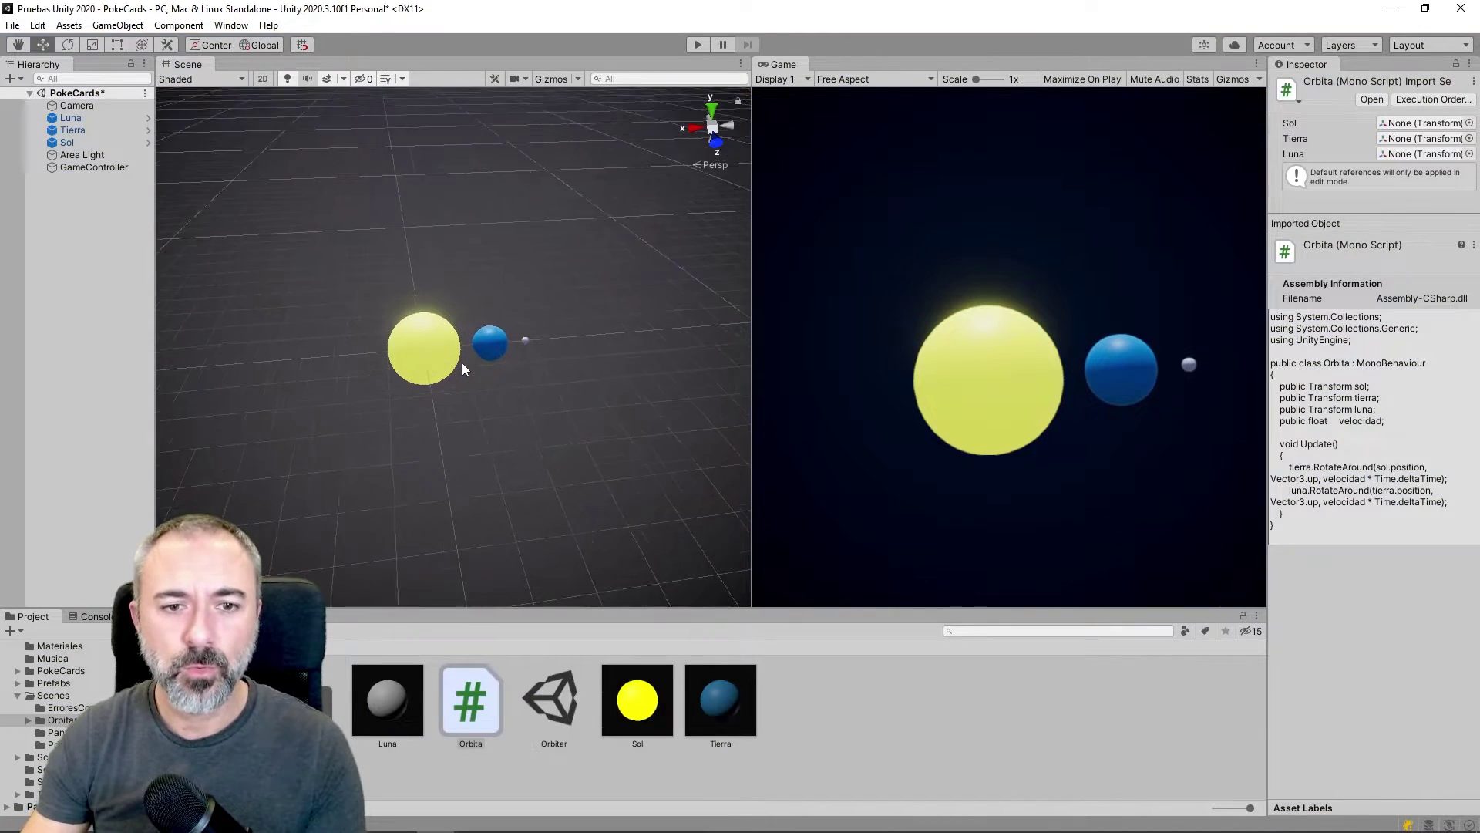
{"action": "scroll", "coordinate": [461, 362], "scroll_direction": "up", "scroll_amount": 3}
{"action": "scroll", "coordinate": [590, 310], "scroll_direction": "down", "scroll_amount": 1}
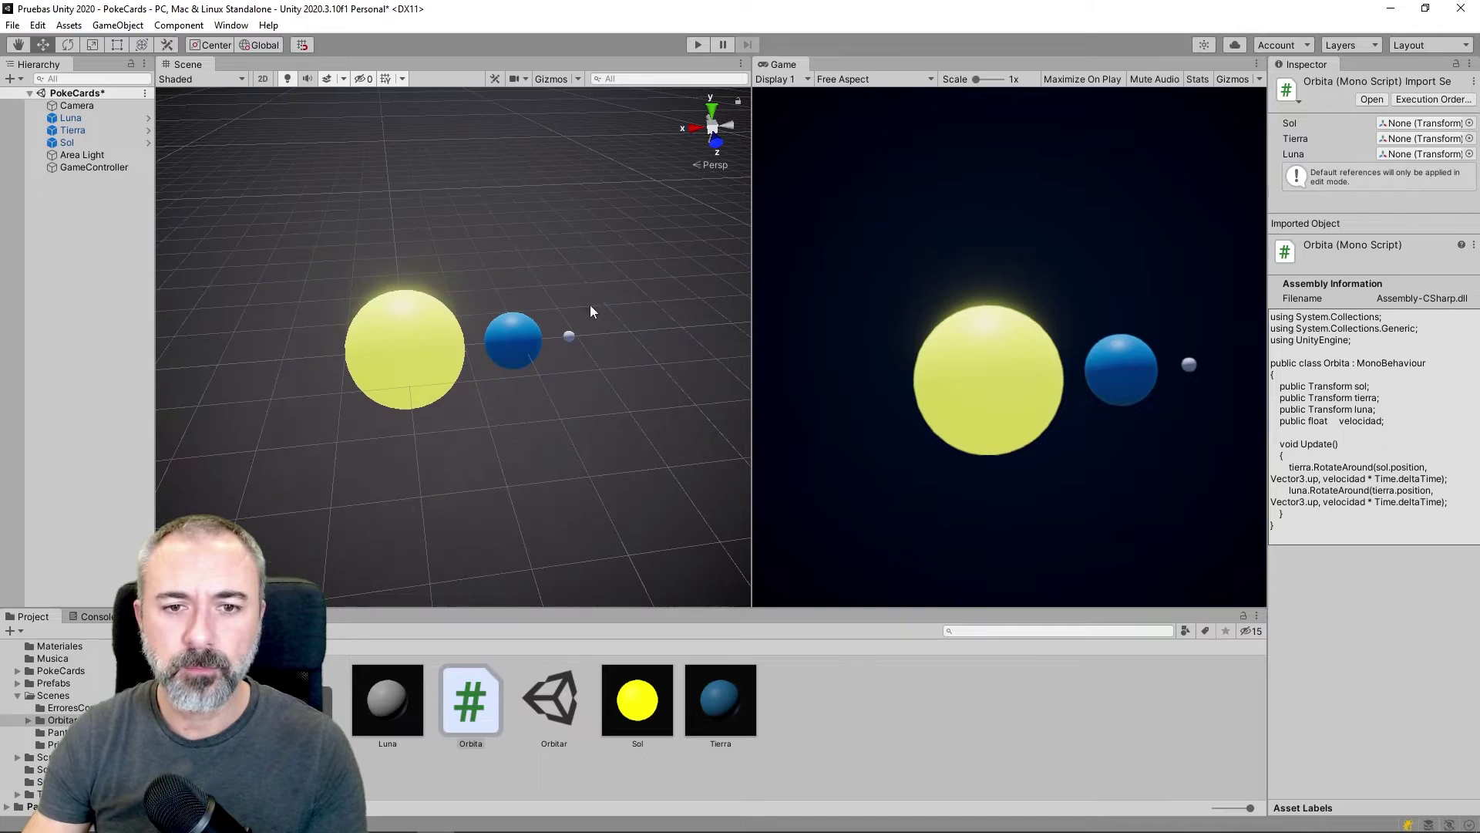
Add an empty object named TierraLuna and parent Tierra and Luna under it
{"action": "right_click", "coordinate": [87, 219]}
{"action": "left_click", "coordinate": [146, 409]}
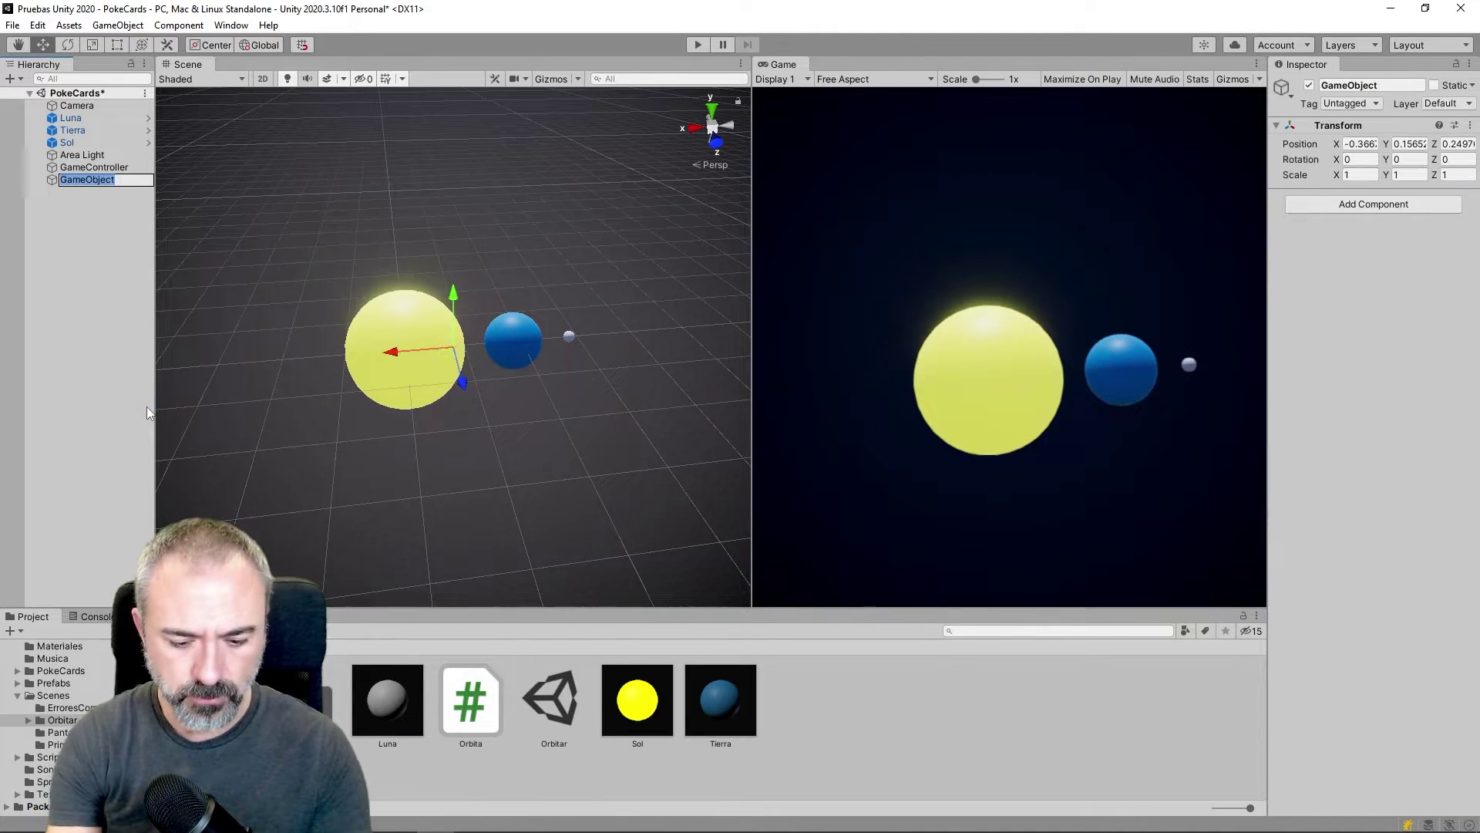
{"action": "type", "text": "TierraLuna"}
{"action": "key", "text": "Return"}
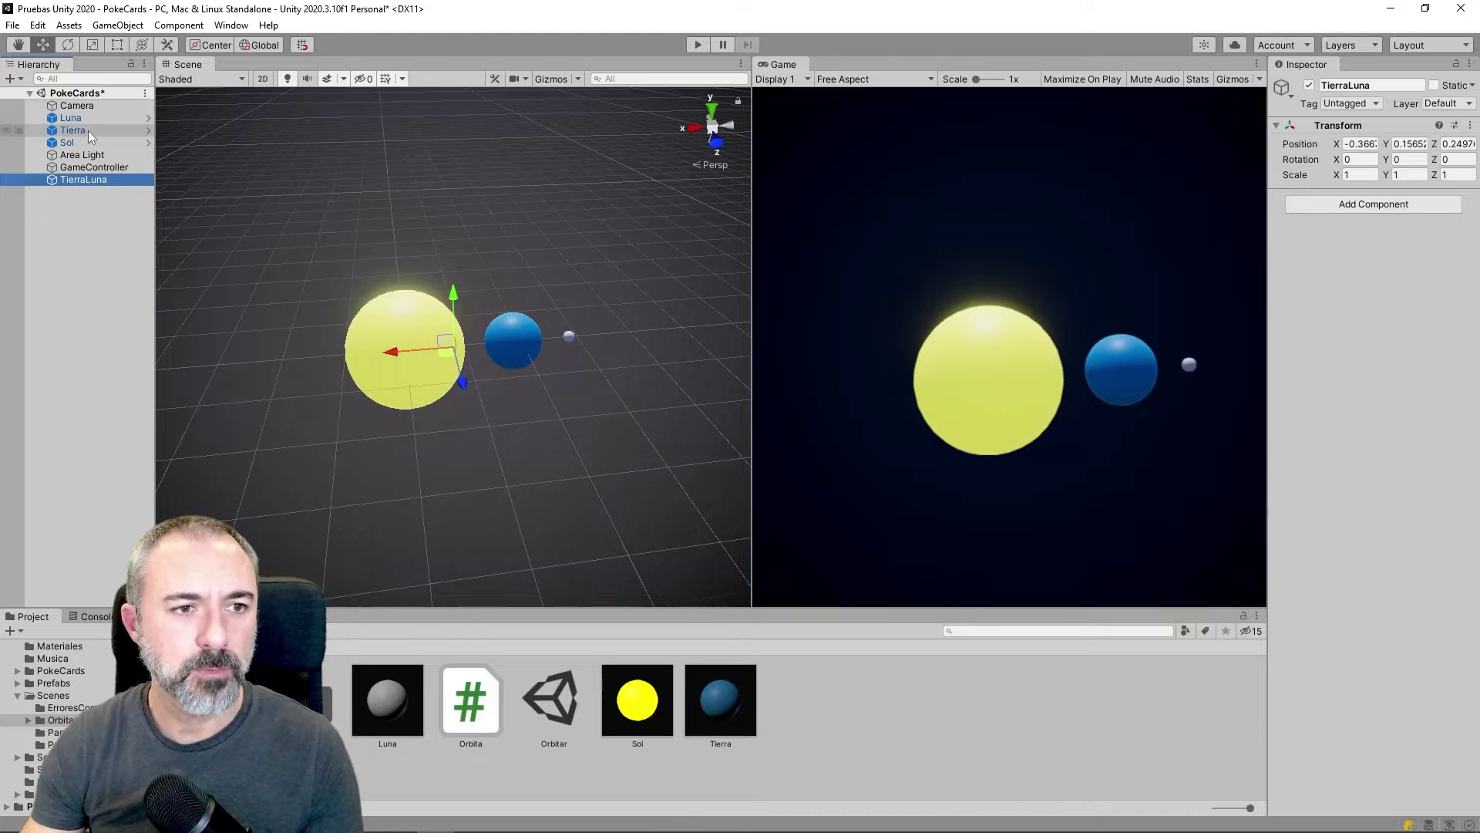
{"action": "left_click", "coordinate": [88, 131]}
{"action": "left_click", "coordinate": [86, 118], "text": "ctrl"}
{"action": "left_click_drag", "start_coordinate": [84, 128], "coordinate": [94, 188]}
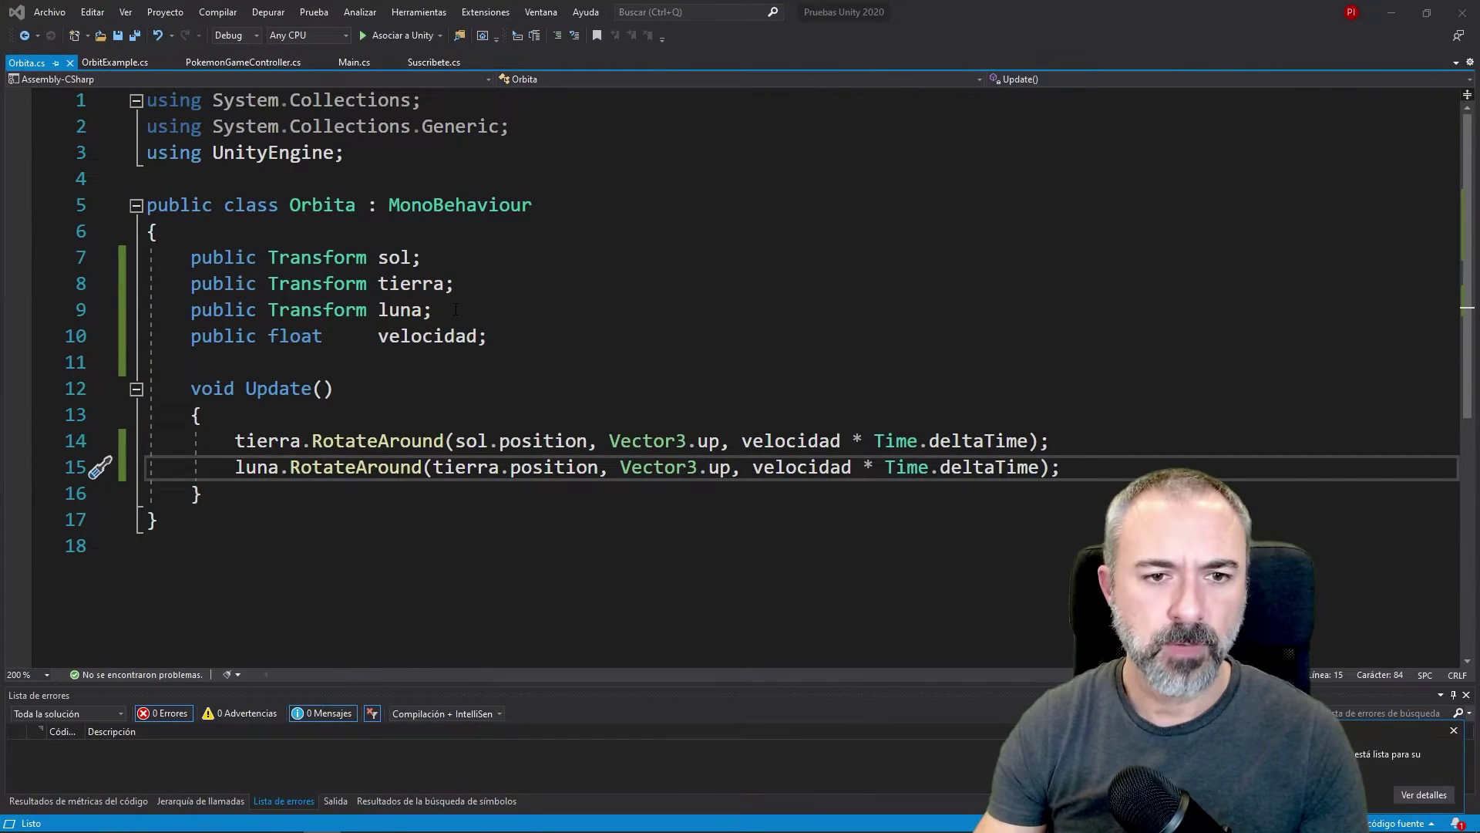
Add a public Transform tierraLuna field and link the TierraLuna object to it in the Inspector
{"action": "key", "text": "Return"}
{"action": "key", "text": "Up"}
{"action": "key", "text": "shift+End"}
{"action": "key", "text": "ctrl+c"}
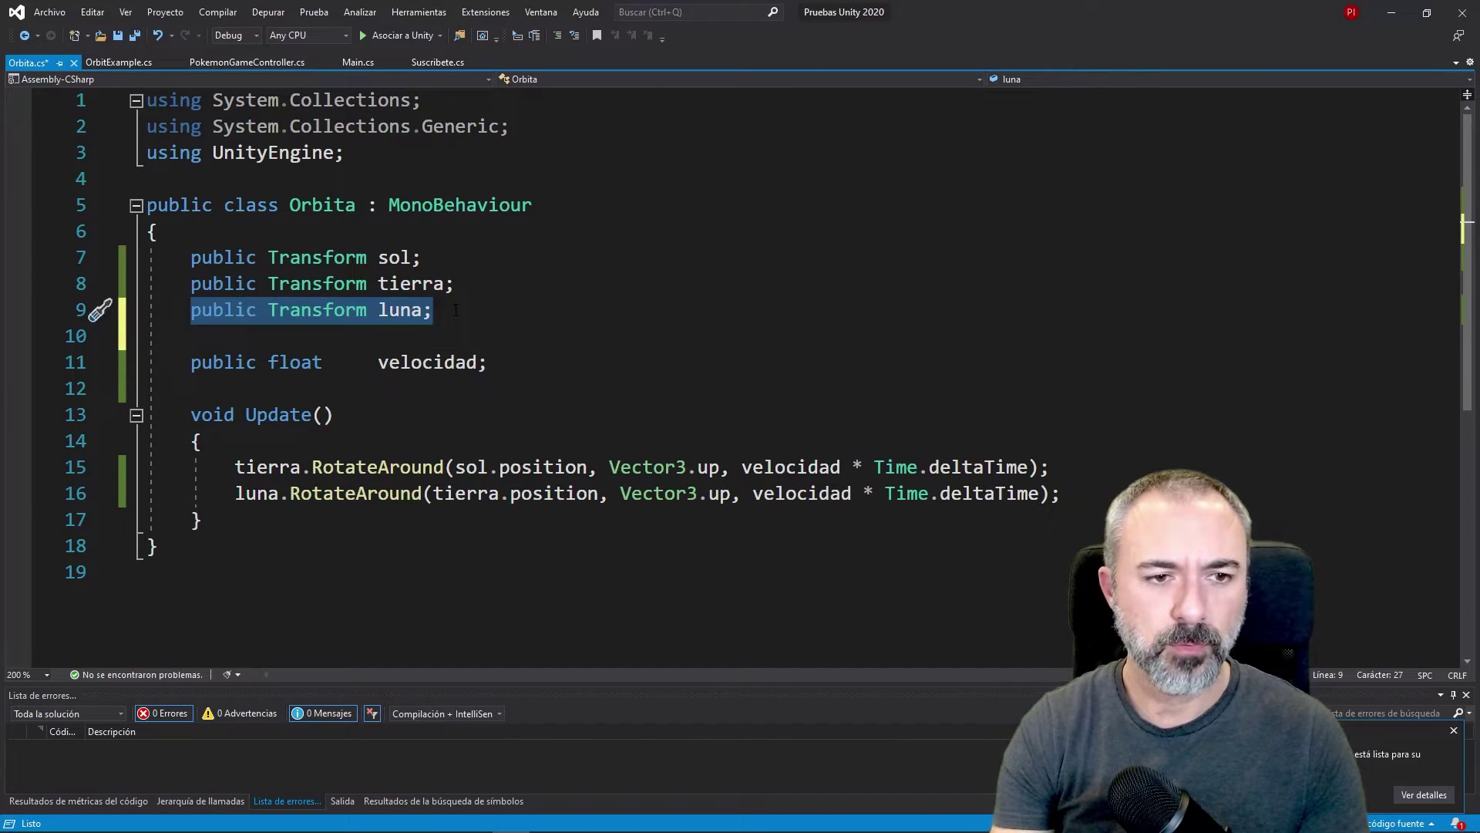
{"action": "key", "text": "Down"}
{"action": "key", "text": "ctrl+v"}
{"action": "double_click", "coordinate": [405, 337]}
{"action": "type", "text": "tierra"}
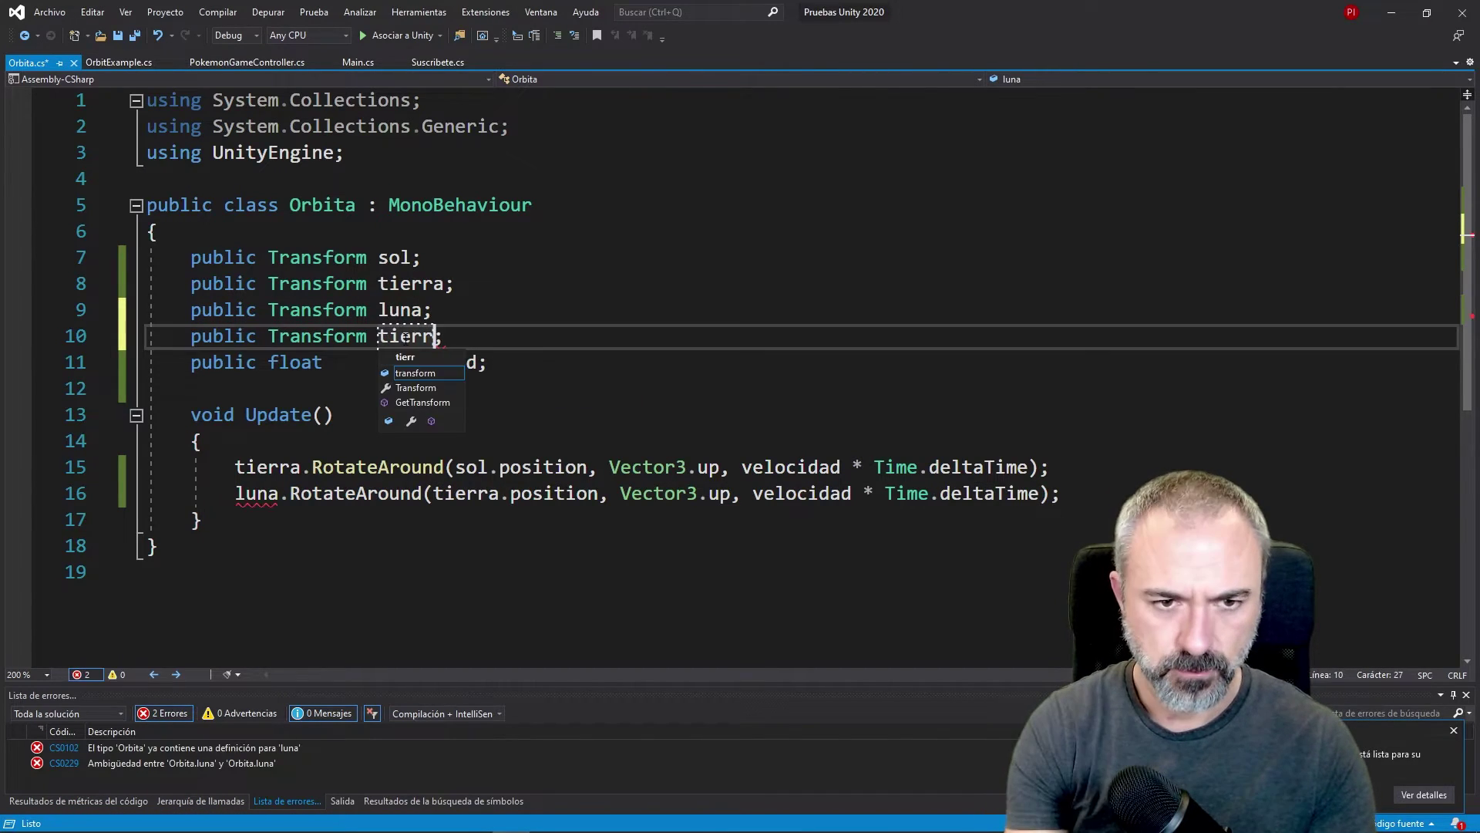
{"action": "type", "text": "Luna"}
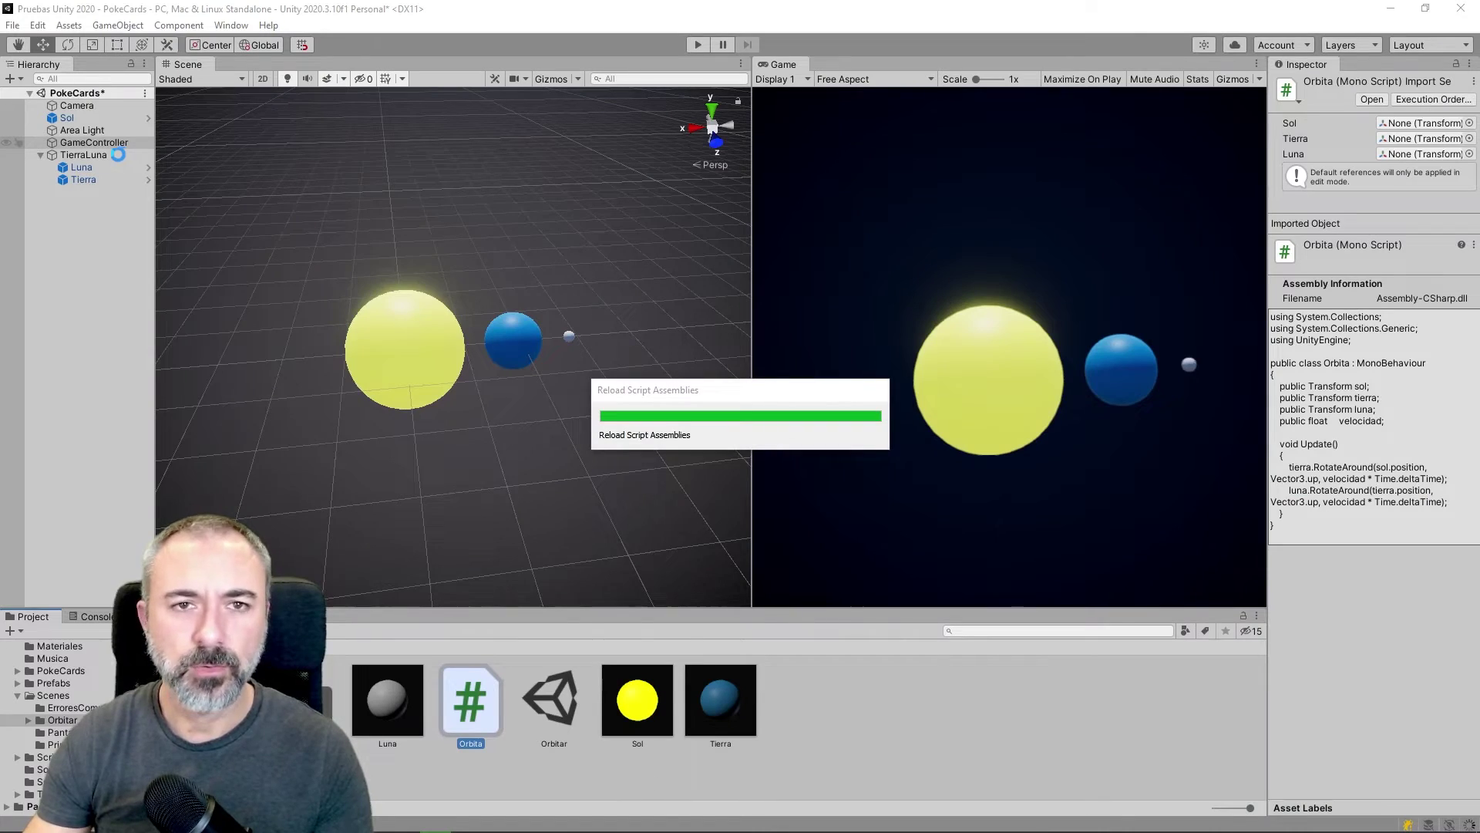
{"action": "mouse_move", "coordinate": [83, 155]}
{"action": "left_mouse_down"}
{"action": "mouse_move", "coordinate": [1425, 296]}
{"action": "mouse_move", "coordinate": [1422, 277]}
{"action": "left_mouse_up"}
Make tierraLuna instead of tierra rotate around sol on line 15, and save
{"action": "double_click", "coordinate": [470, 700]}
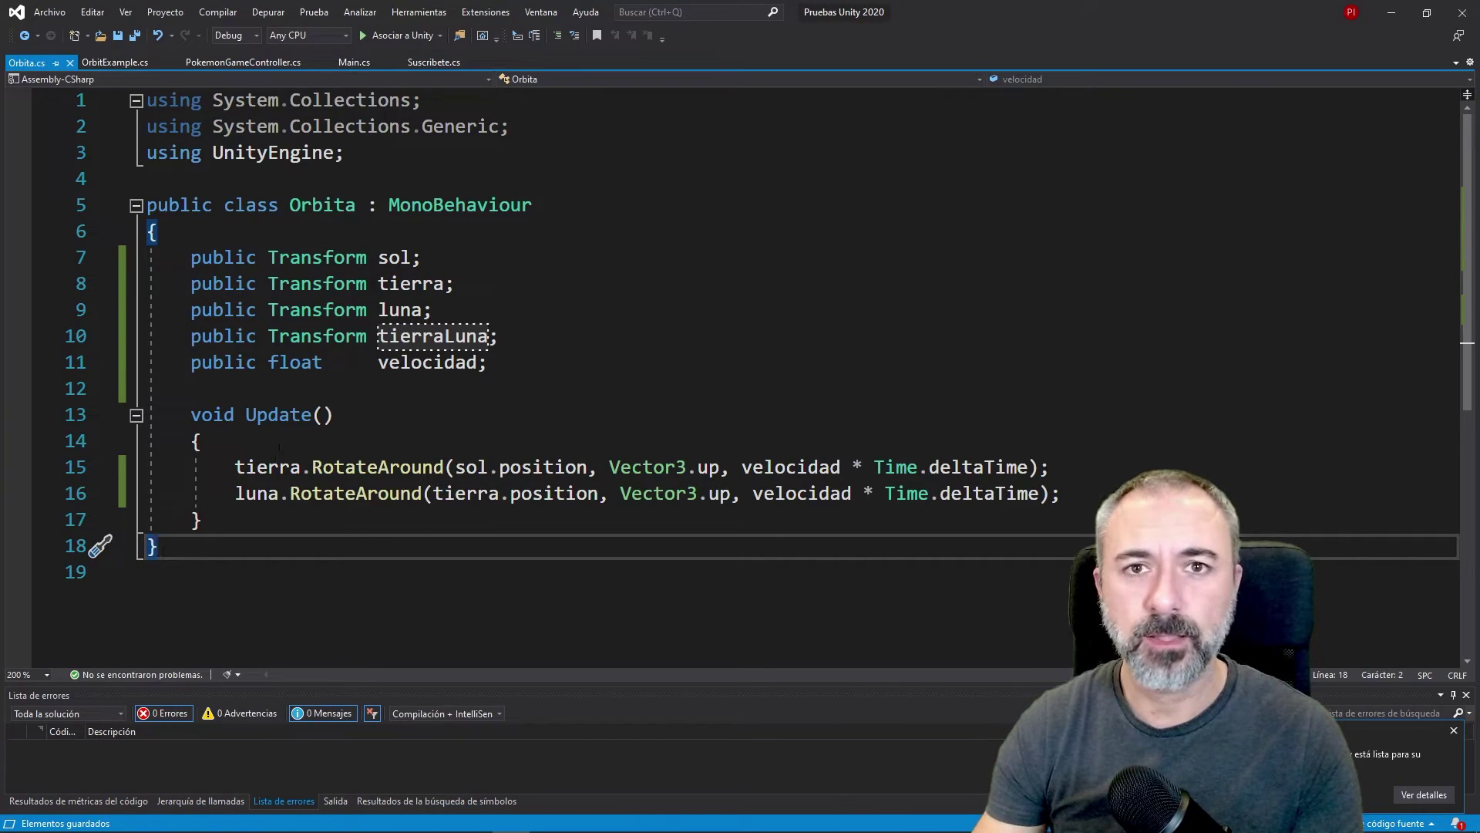
{"action": "double_click", "coordinate": [270, 467]}
{"action": "type", "text": "tie"}
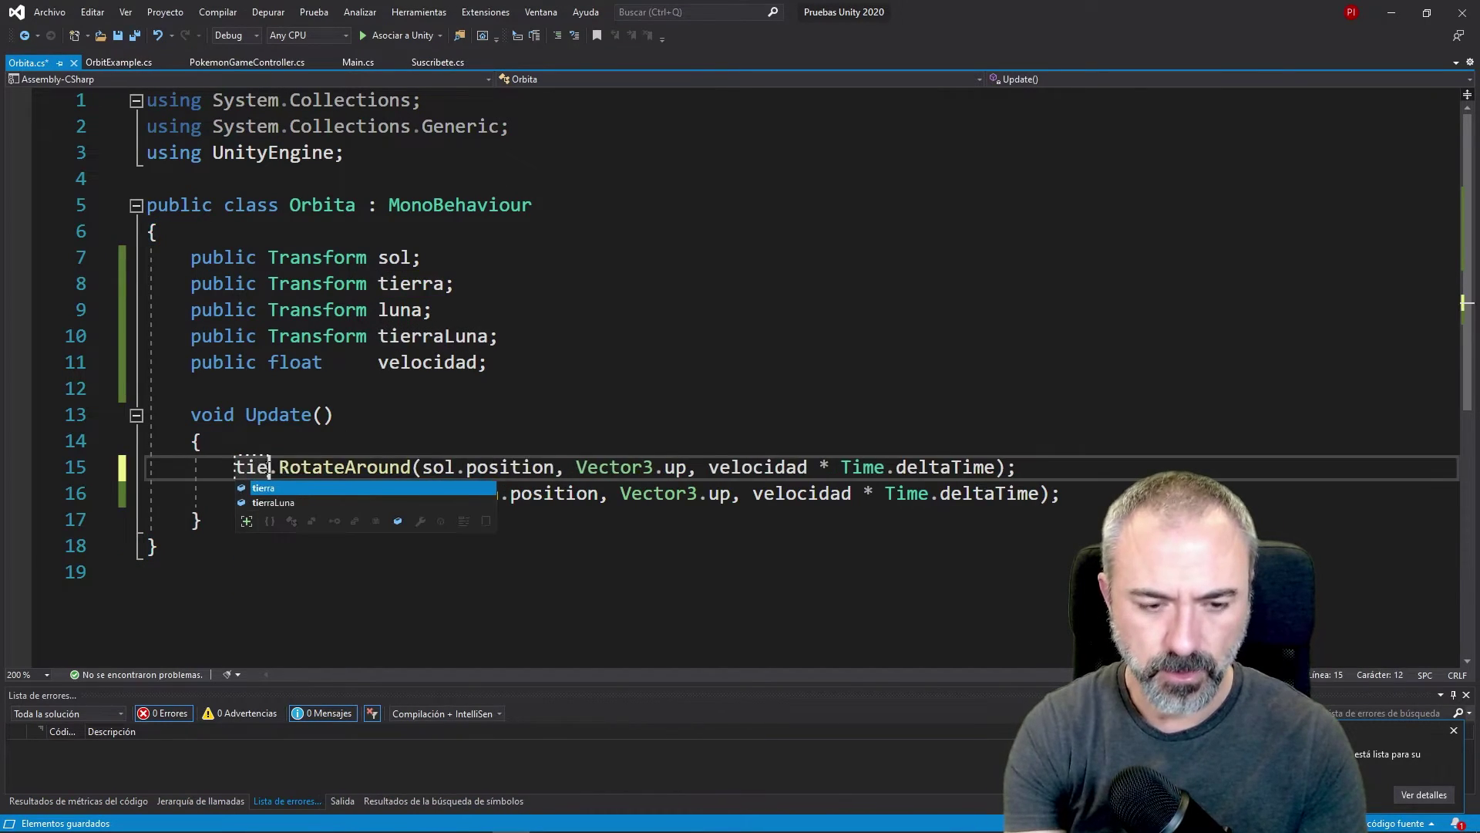
{"action": "type", "text": "rra"}
{"action": "key", "text": "Down"}
{"action": "key", "text": "Tab"}
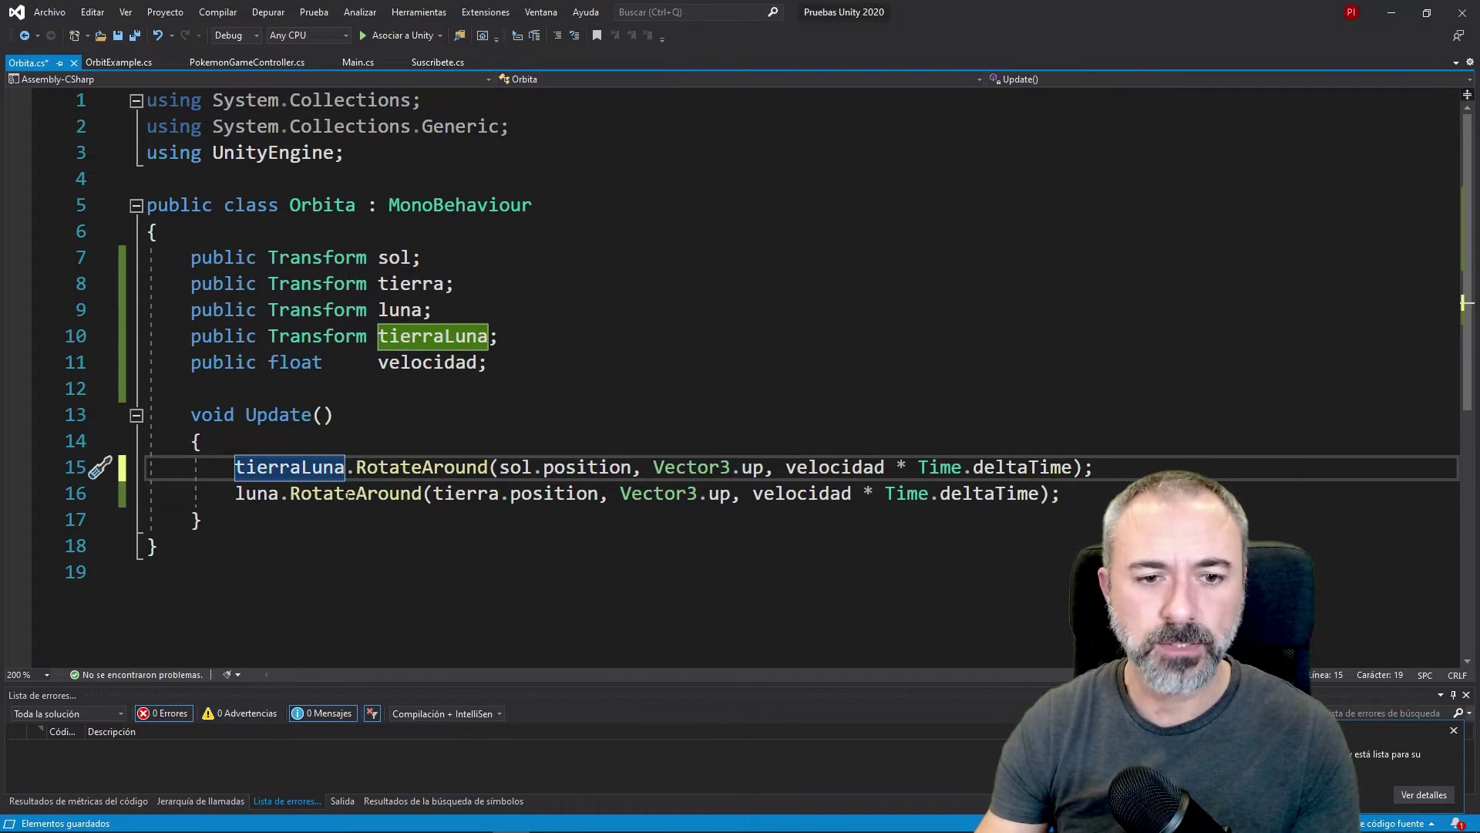
{"action": "left_click", "coordinate": [499, 494]}
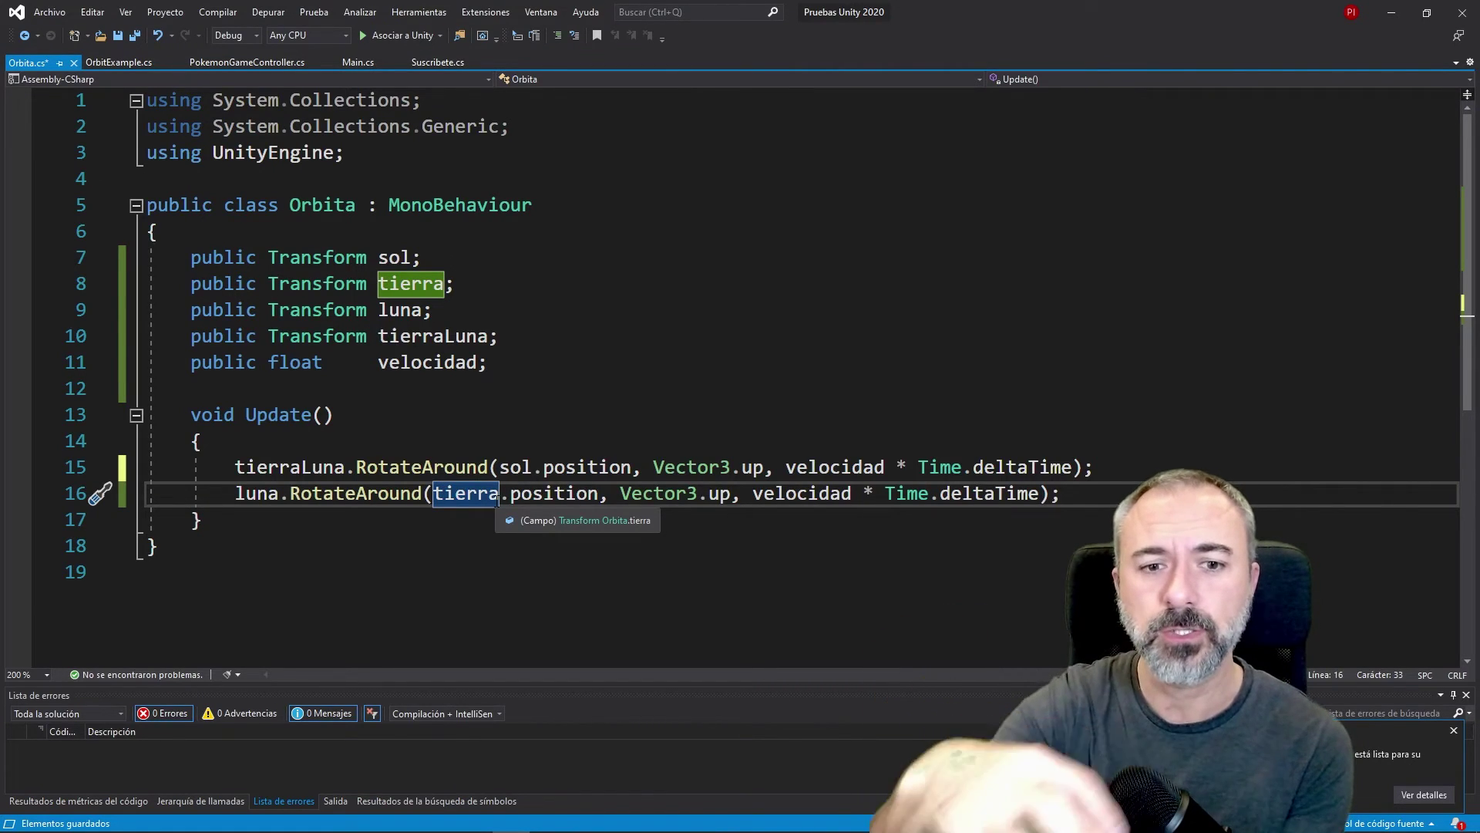
{"action": "key", "text": "ctrl+s"}
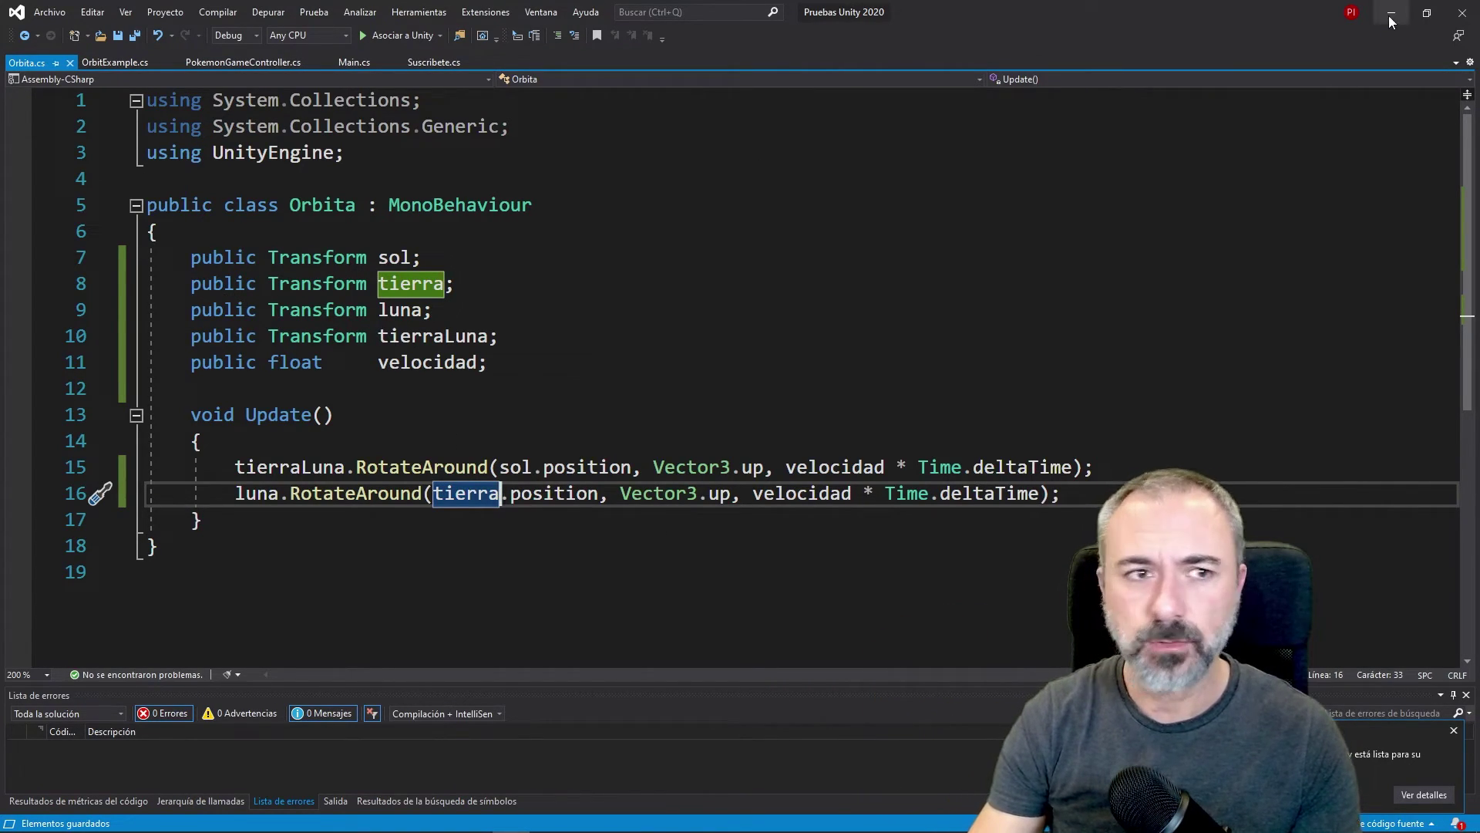
Minimize Visual Studio and start Play mode to watch the recompiled Orbita script's orbits
{"action": "left_click", "coordinate": [1389, 16]}
{"action": "left_click", "coordinate": [697, 43]}
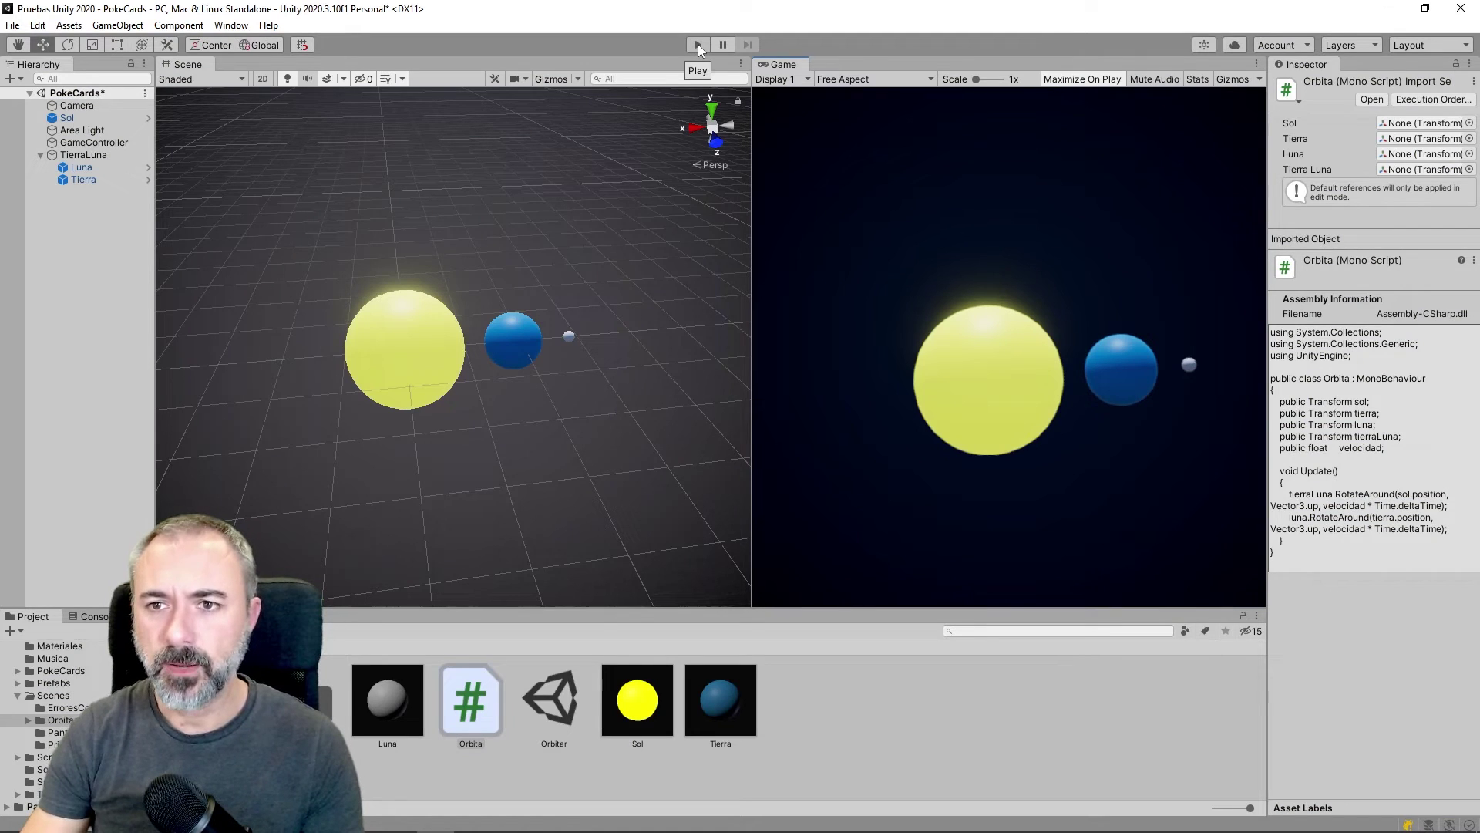